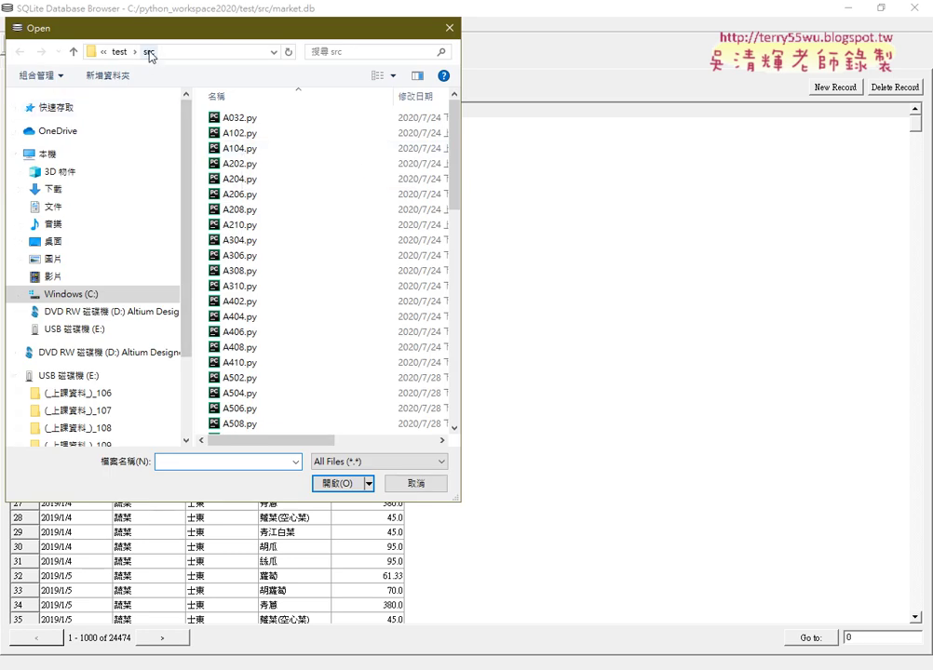
# Open market.db from the test\src folder and save the pending changes to the currently open database.
pyautogui.moveTo(455, 168); pyautogui.dragTo(463, 298)
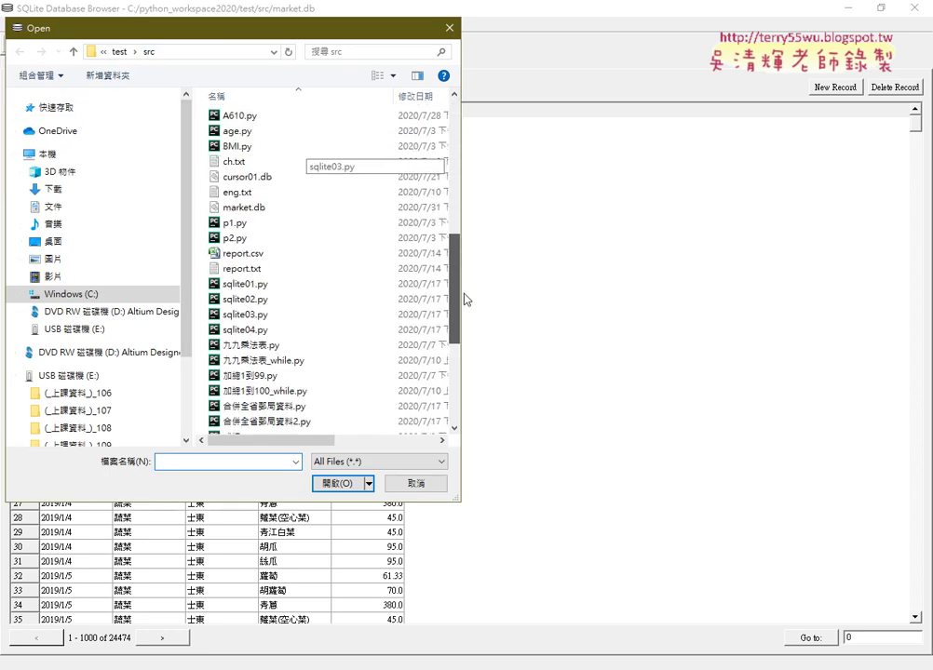
pyautogui.click(250, 208)
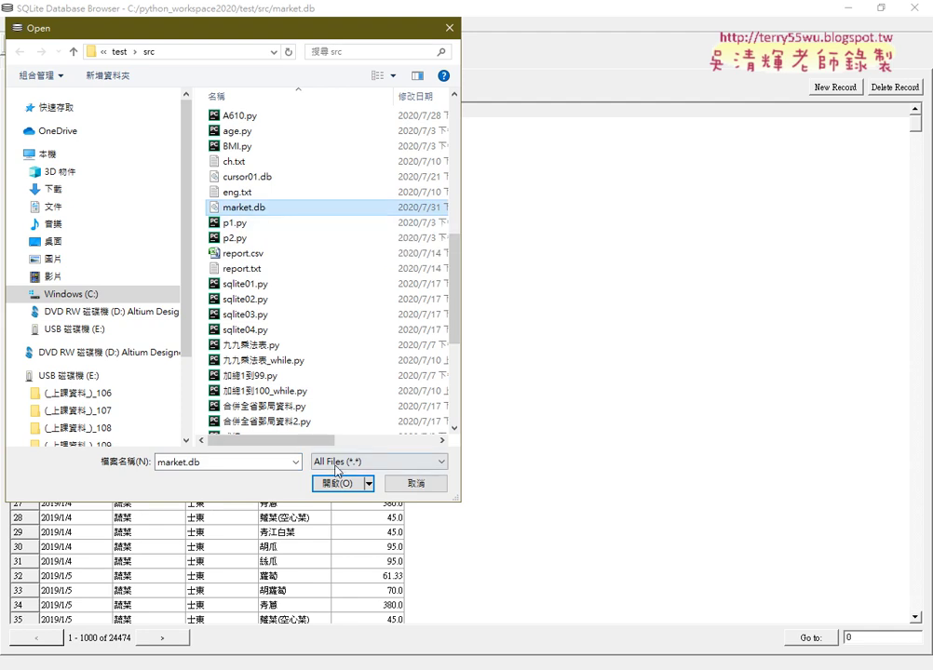
pyautogui.click(339, 485)
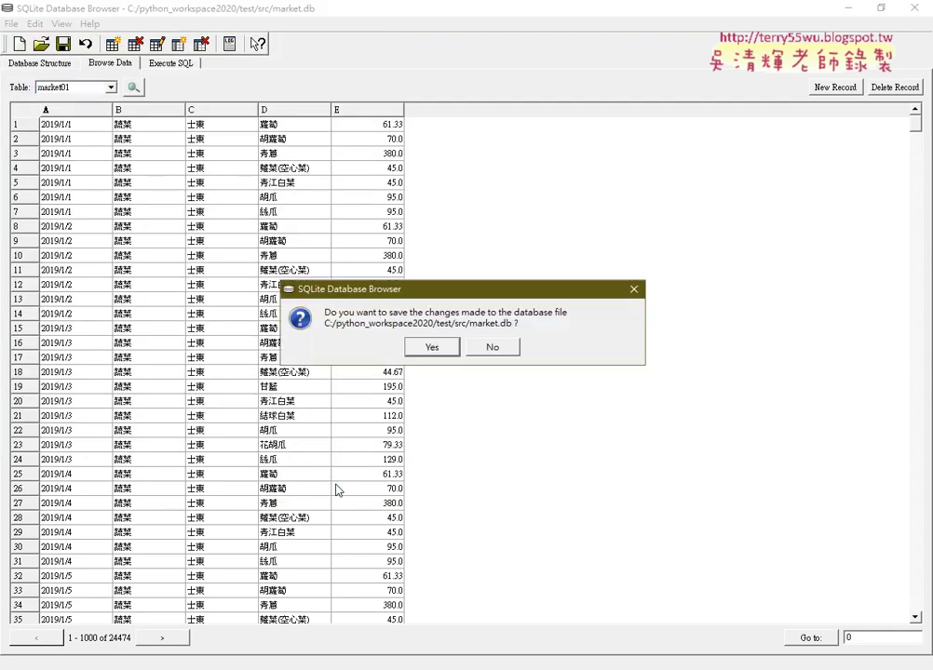
pyautogui.click(431, 347)
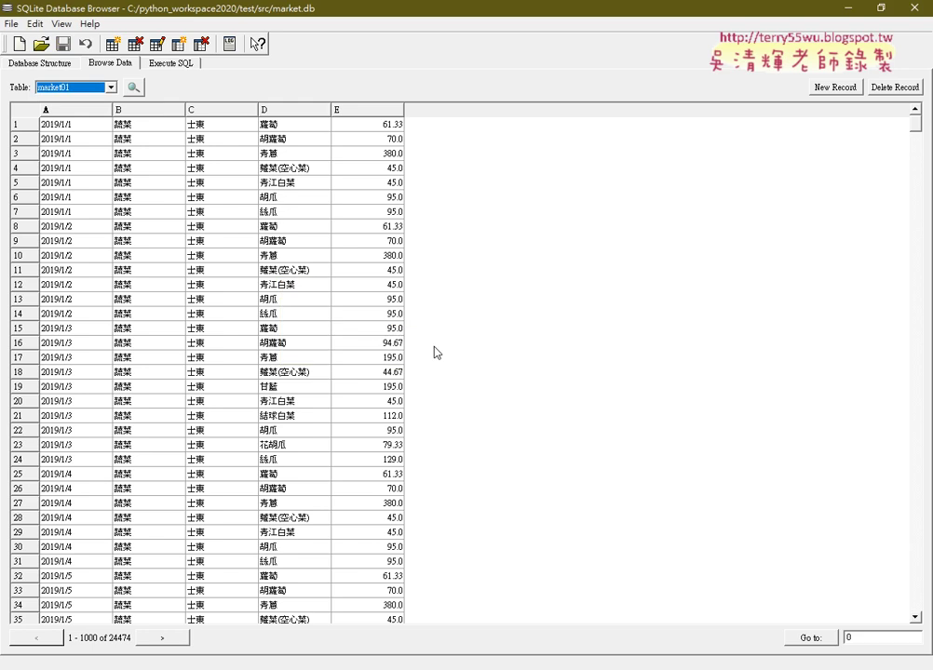
# Examine the field structure of the market01 table, and check the tables available for data browsing.
pyautogui.click(41, 62)
pyautogui.click(17, 99)
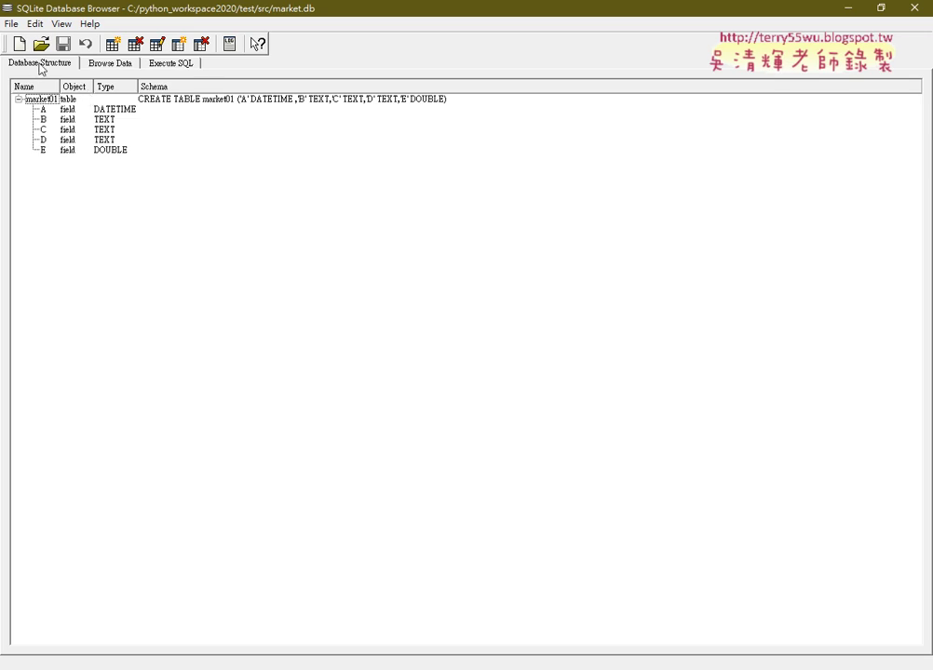
pyautogui.click(109, 65)
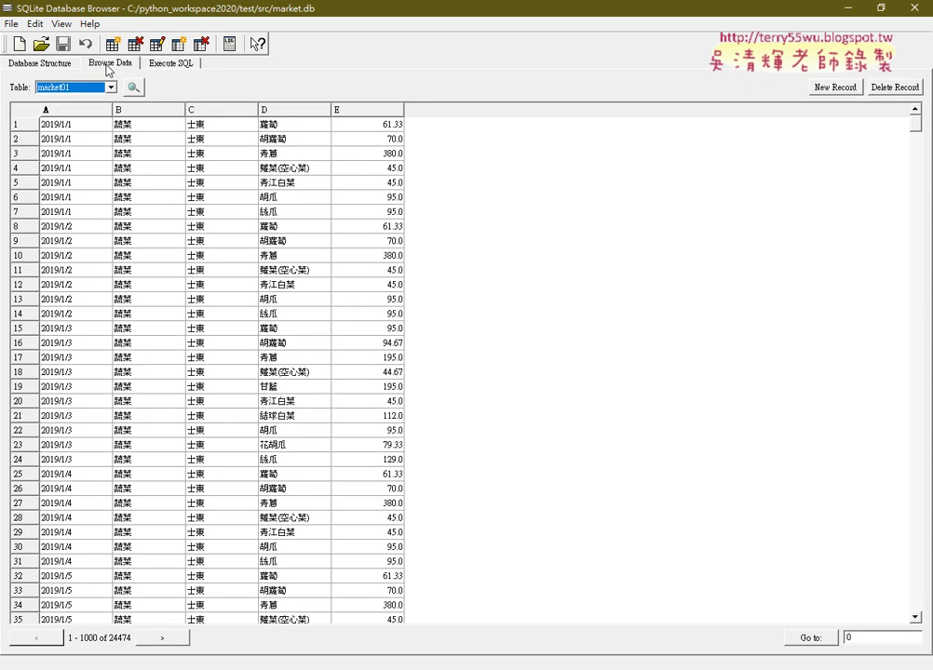
pyautogui.click(102, 88)
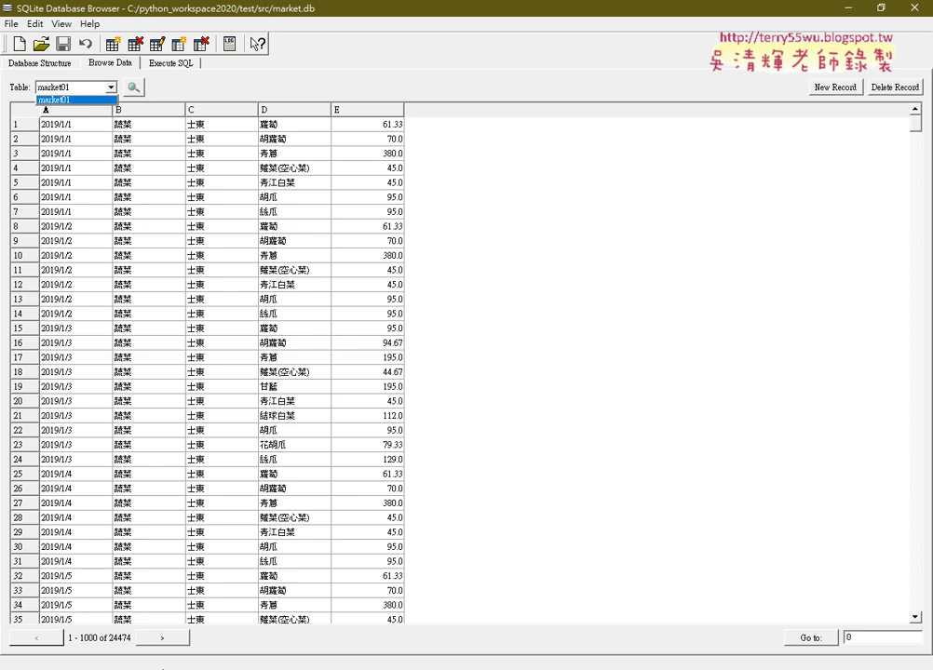
# Page through the market01 records up to the last page of data.
pyautogui.click(170, 642)
pyautogui.click(171, 643)
pyautogui.click(170, 643)
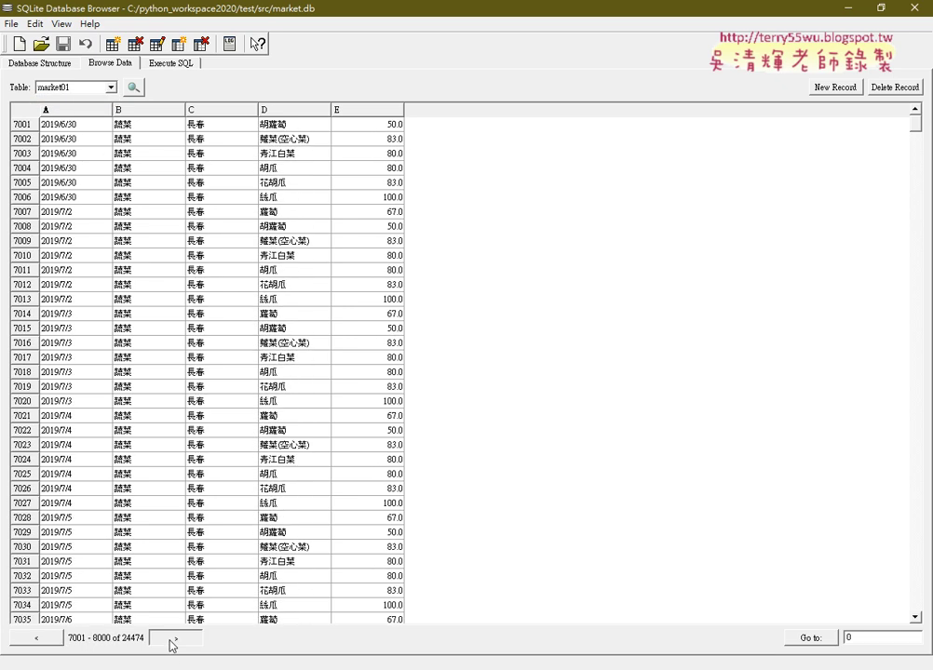
pyautogui.click(170, 643)
pyautogui.click(170, 642)
pyautogui.click(171, 642)
pyautogui.click(170, 642)
pyautogui.click(170, 642)
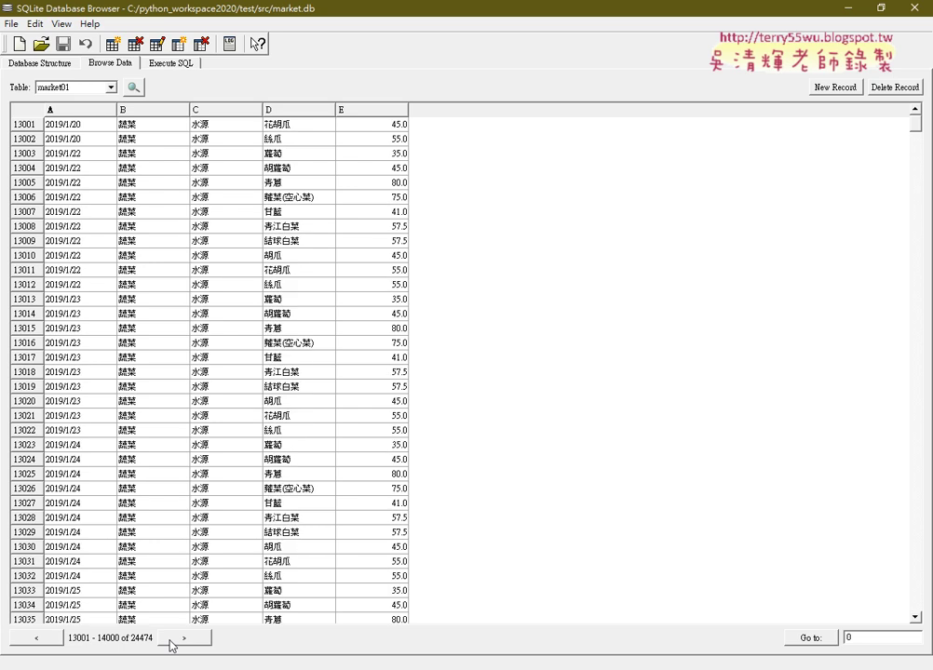
pyautogui.click(171, 641)
pyautogui.click(170, 642)
pyautogui.click(170, 642)
pyautogui.click(171, 641)
pyautogui.click(170, 641)
pyautogui.click(170, 642)
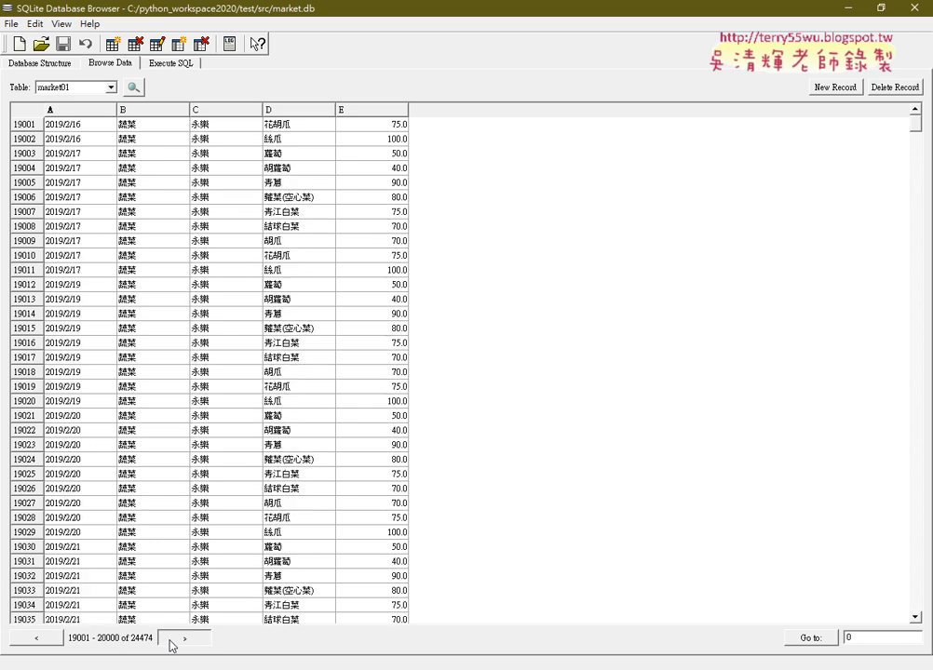
pyautogui.click(171, 642)
pyautogui.click(171, 642)
pyautogui.click(170, 641)
pyautogui.click(170, 641)
pyautogui.click(170, 641)
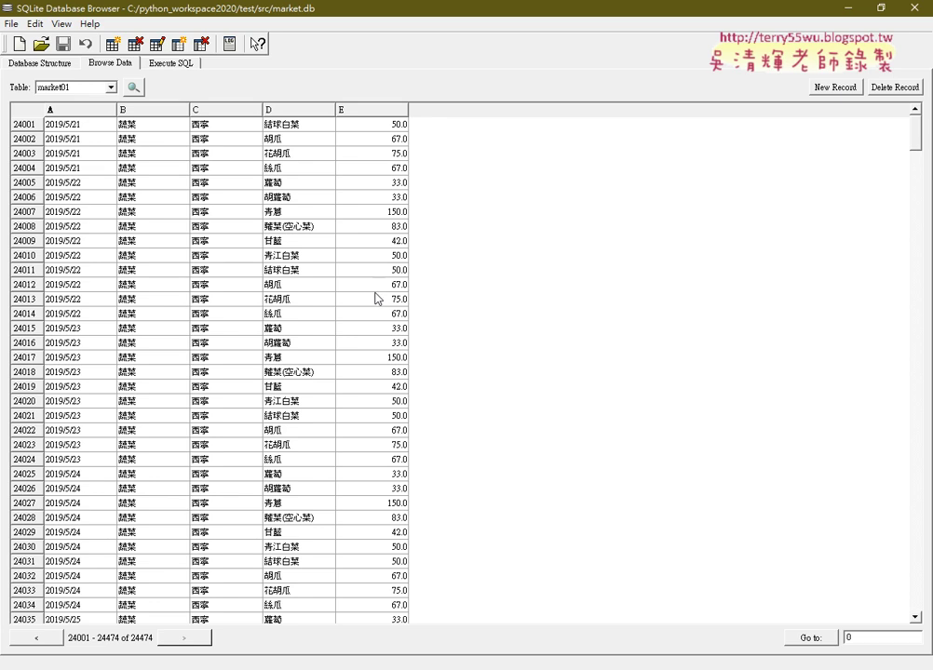
# Switch to Eclipse and look at the options for adding a new item to the src folder of the test project.
pyautogui.hotkey('alt', 'Tab')
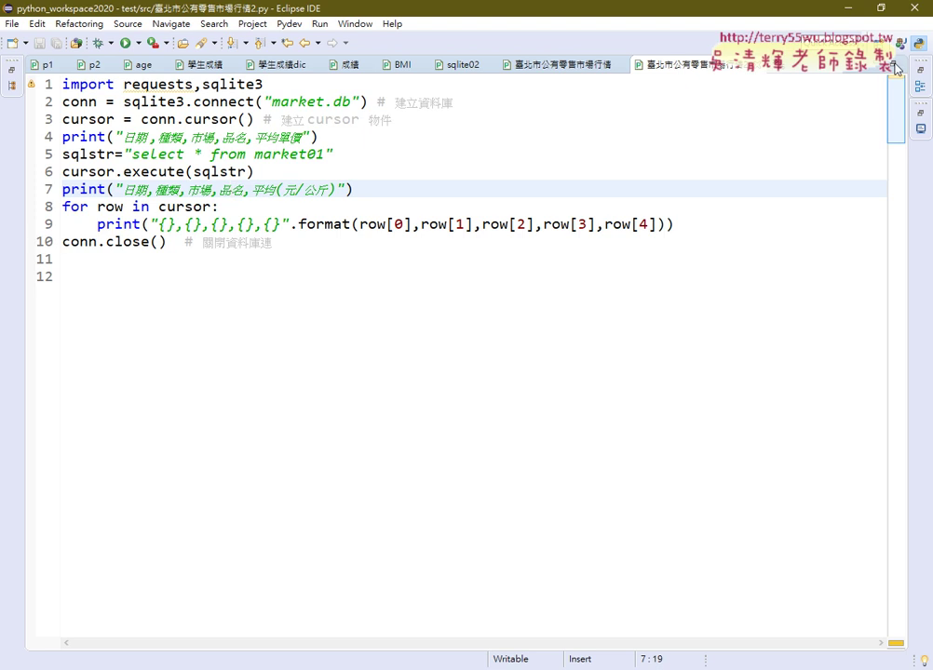
pyautogui.doubleClick(703, 61)
pyautogui.rightClick(35, 111)
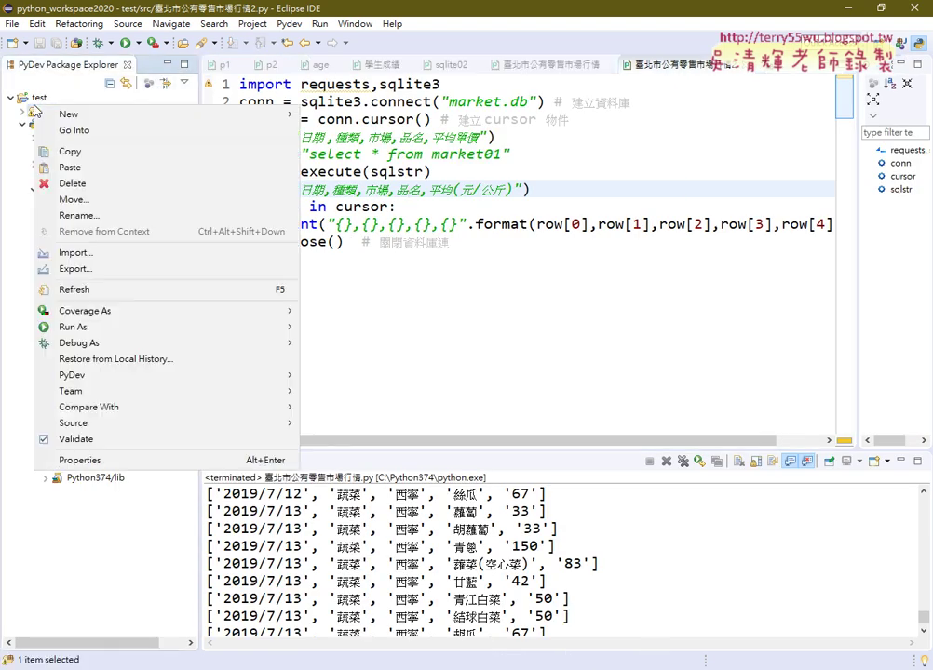
pyautogui.moveTo(83, 113)
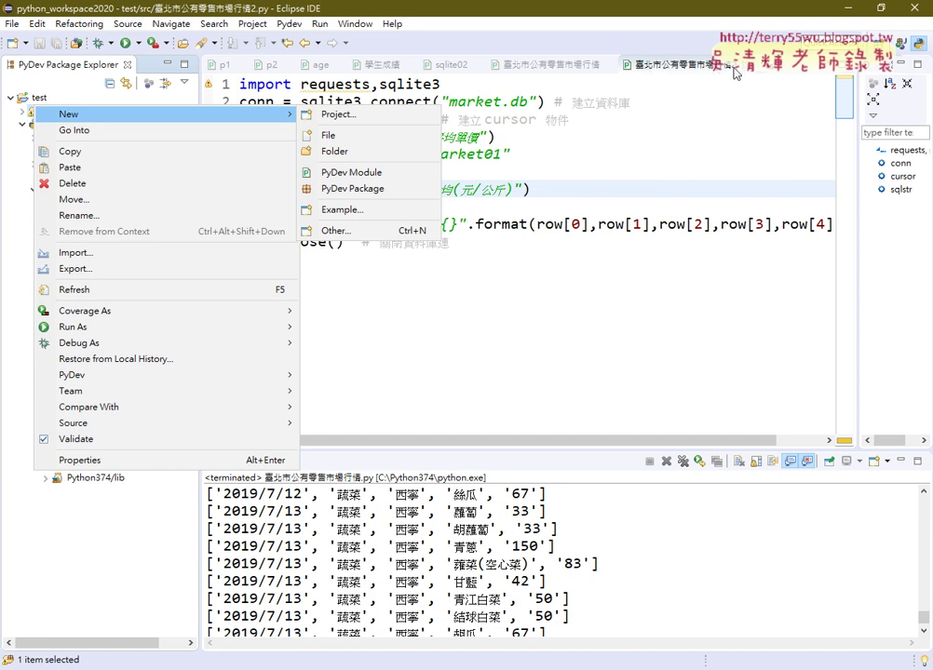
pyautogui.click(636, 277)
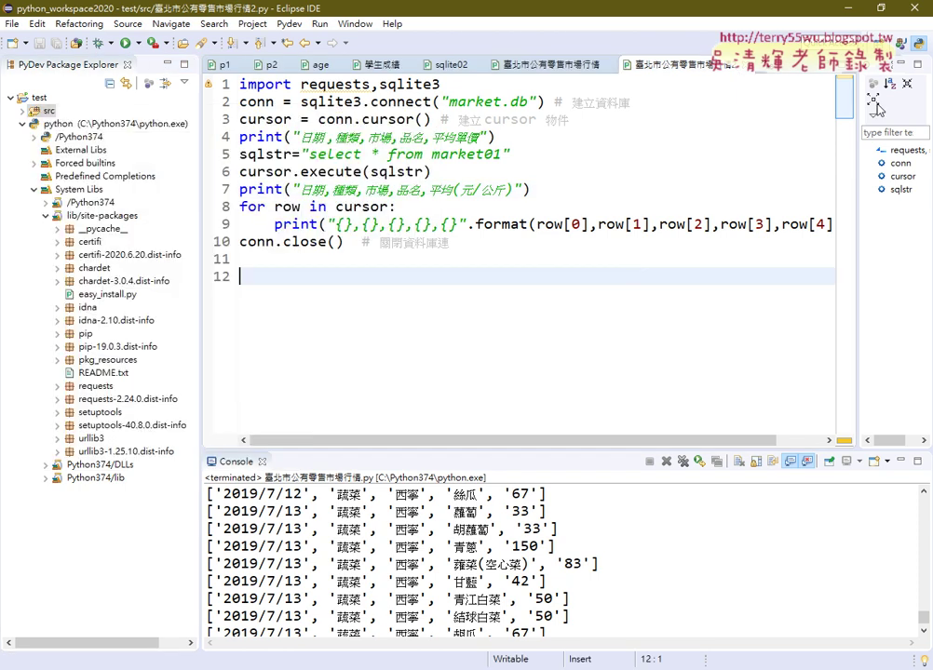
pyautogui.doubleClick(675, 64)
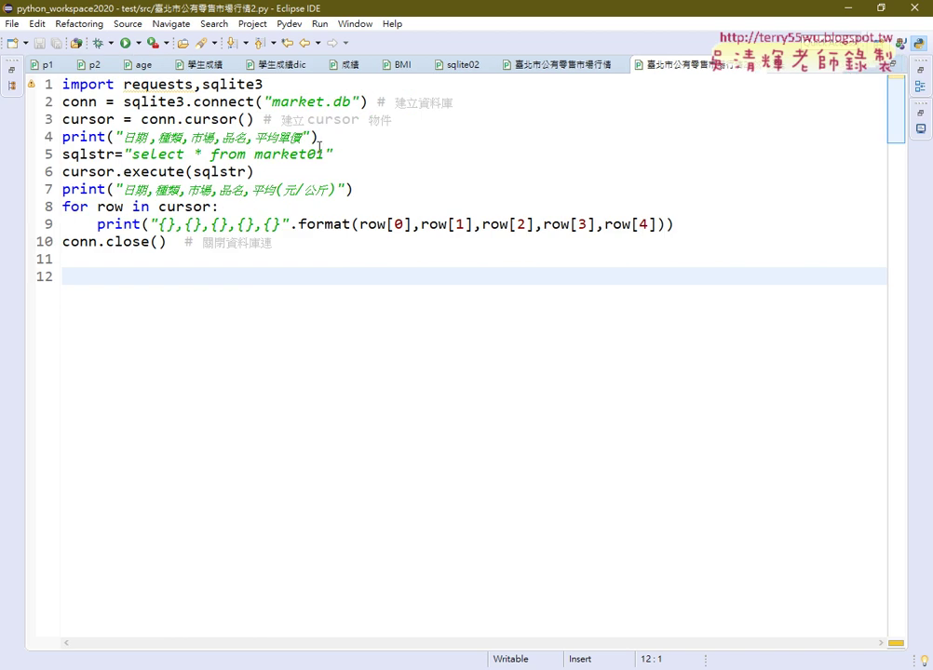
# Remove the requests module from the import line and delete the header print line above the sqlstr assignment.
pyautogui.moveTo(123, 83); pyautogui.dragTo(201, 83)
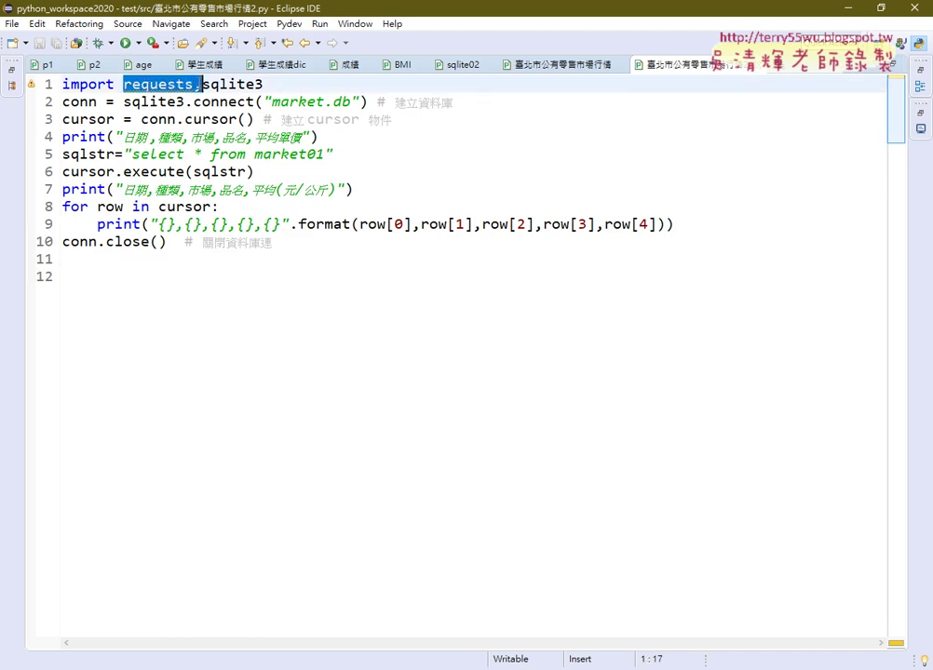
pyautogui.press('Delete')
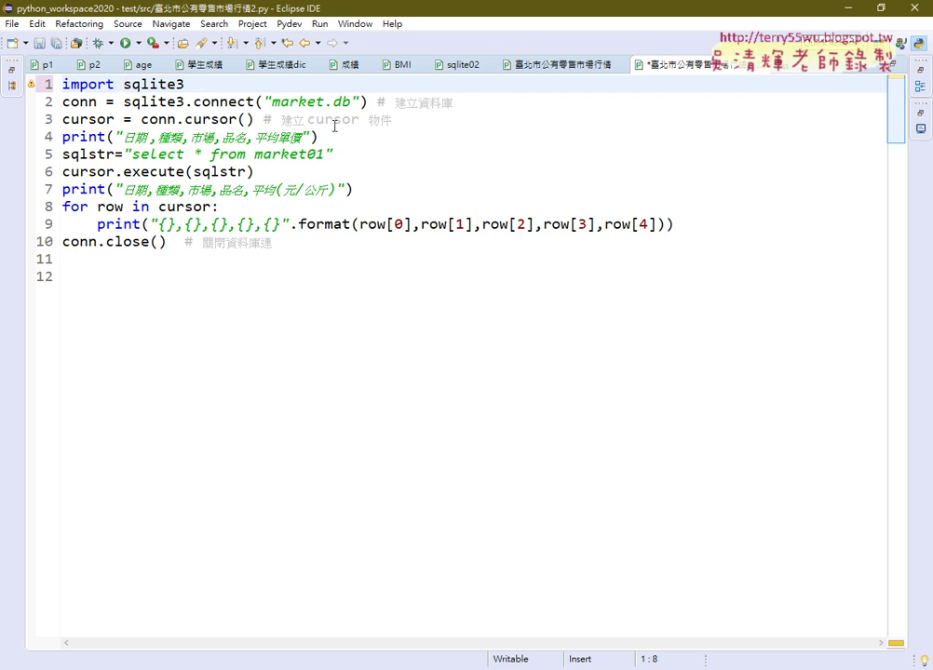
pyautogui.click(399, 118)
pyautogui.hotkey('ctrl', 'shift', 'Home')
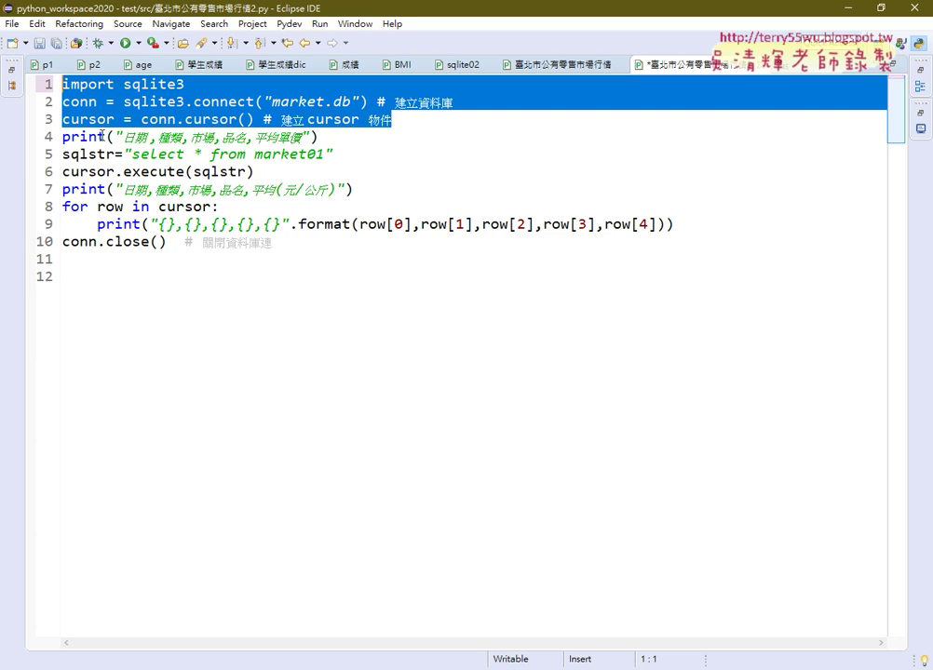
pyautogui.moveTo(62, 137); pyautogui.dragTo(322, 137)
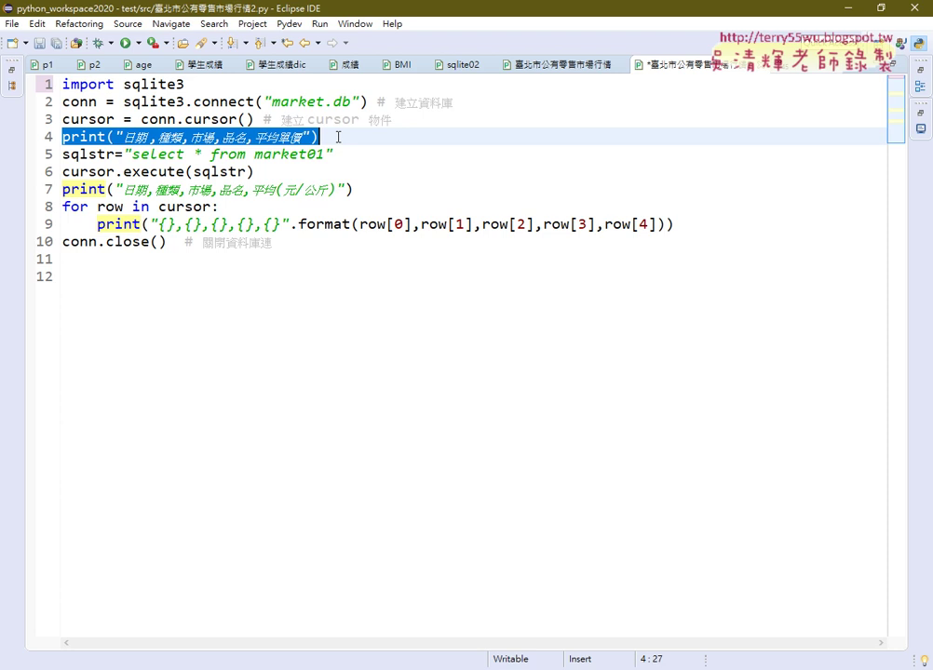
pyautogui.press('Delete')
pyautogui.press('Delete')
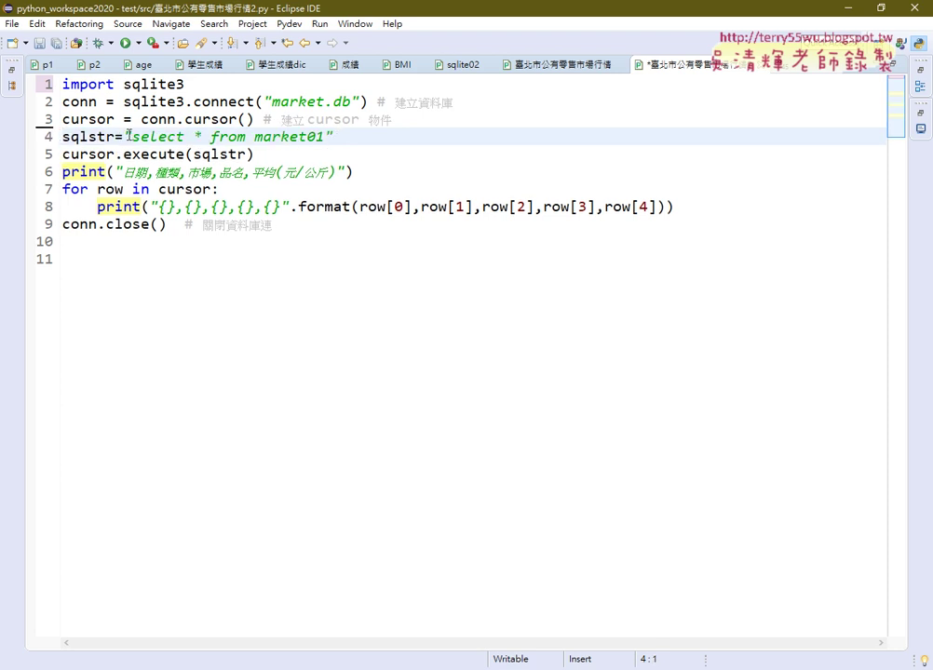
# Assign the query result to cursor by changing the execute line to cursor=cursor.execute(sqlstr).
pyautogui.moveTo(255, 154); pyautogui.dragTo(62, 136)
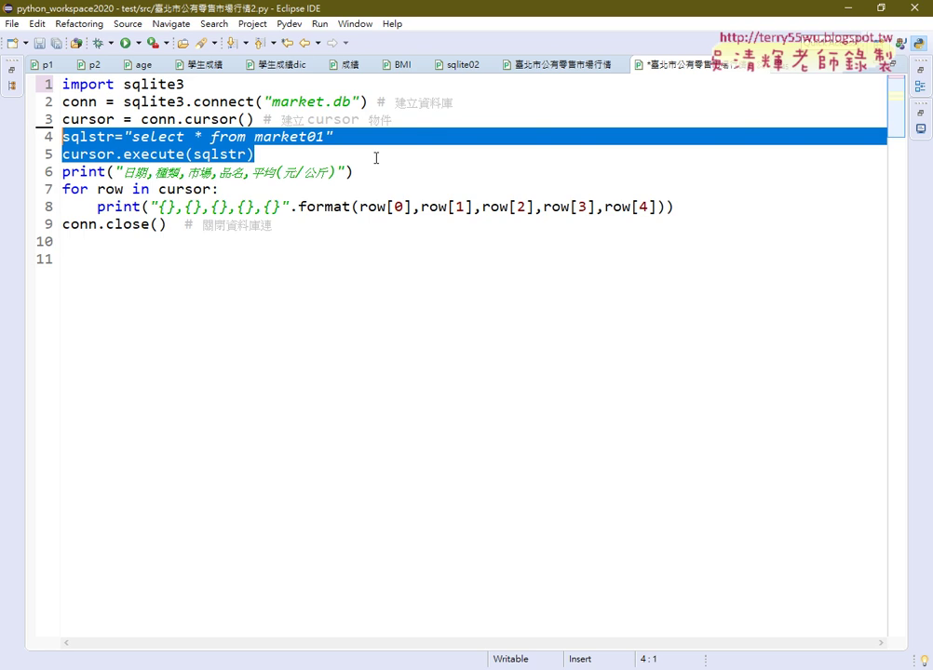
pyautogui.click(149, 153)
pyautogui.moveTo(114, 154); pyautogui.dragTo(62, 154)
pyautogui.hotkey('ctrl', 'c')
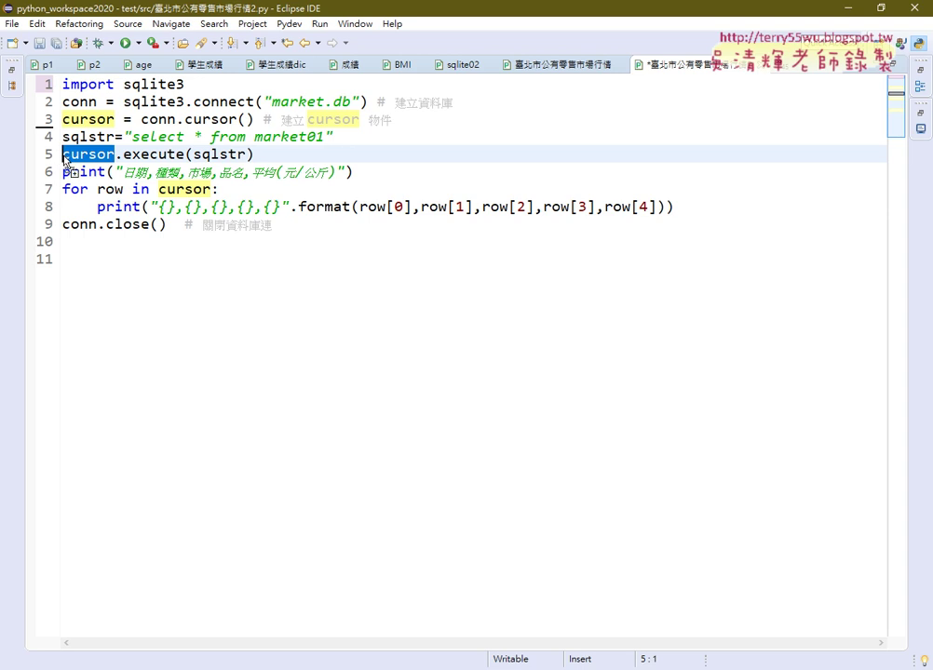
pyautogui.click(64, 158)
pyautogui.hotkey('ctrl', 'v')
pyautogui.press('Right')
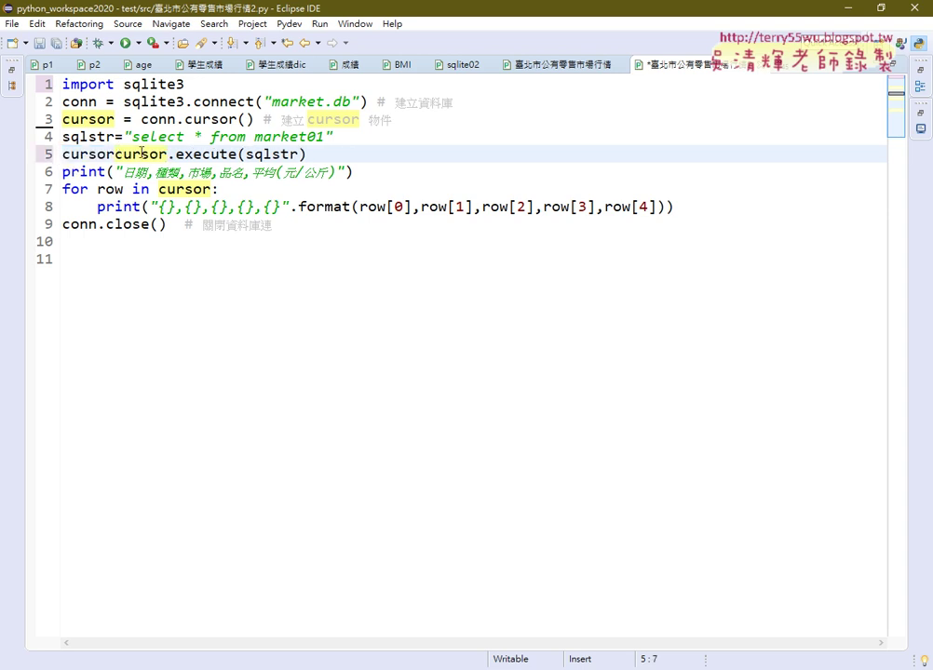
pyautogui.write('=')
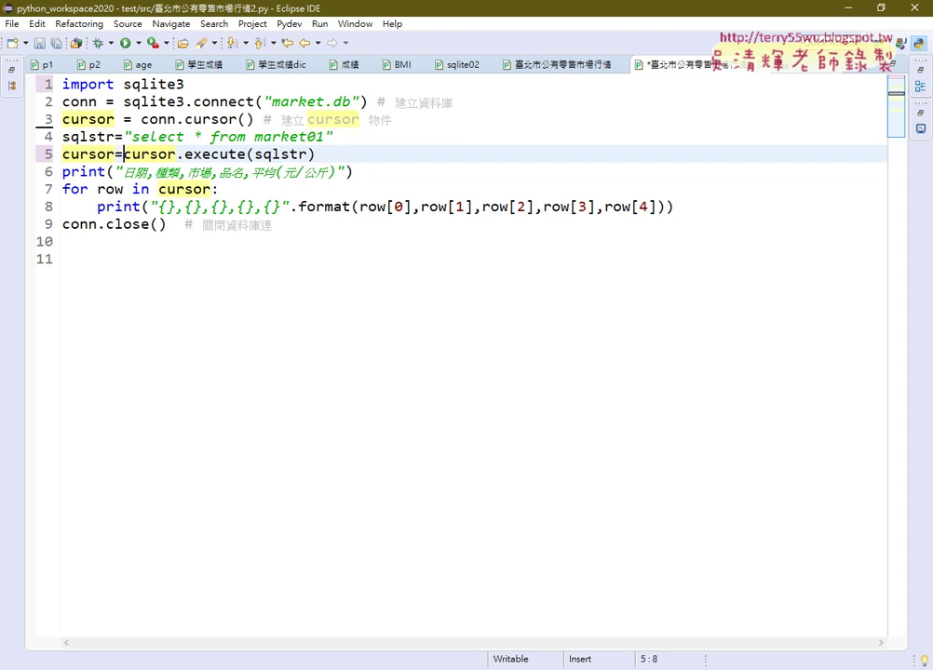
# Try removing the cursor= assignment from the execute line and undo the removal.
pyautogui.press('BackSpace')
pyautogui.press('BackSpace')
pyautogui.press('BackSpace')
pyautogui.press('BackSpace')
pyautogui.press('BackSpace')
pyautogui.press('BackSpace')
pyautogui.press('BackSpace')
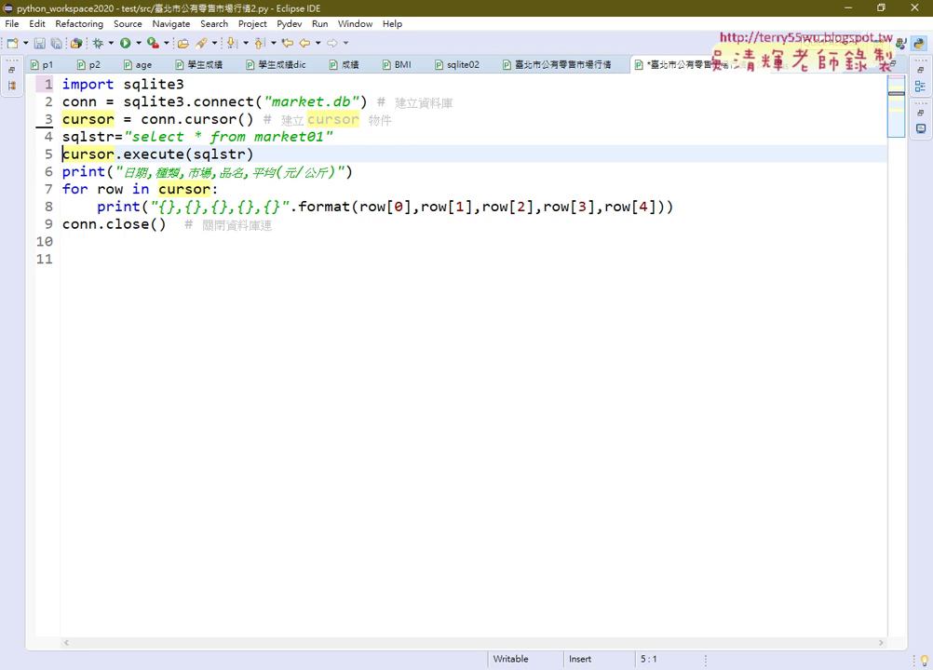
pyautogui.hotkey('ctrl', 'z')
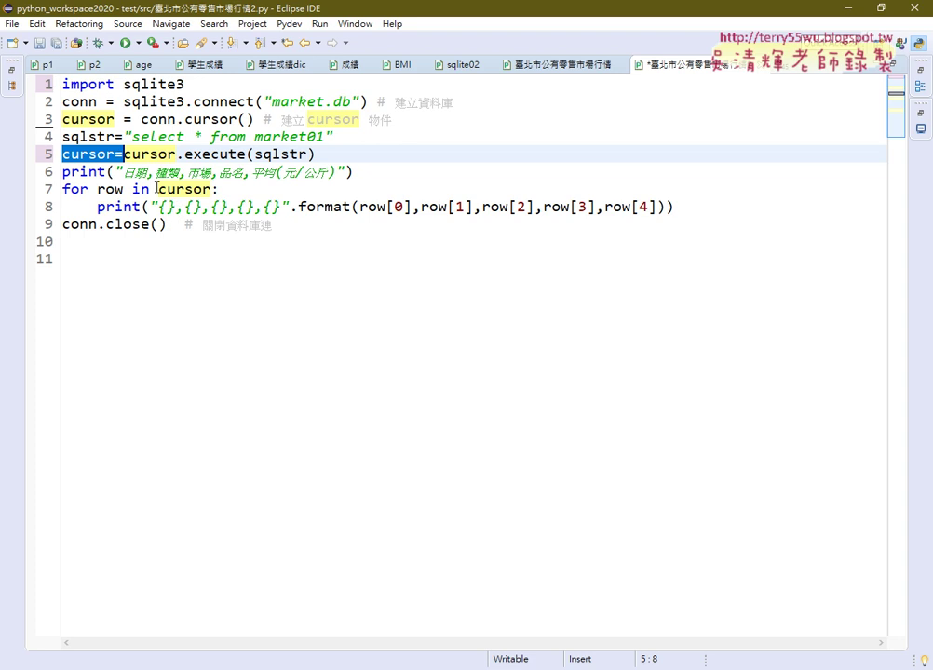
# Save and run 臺北市公有零售市場行情2.py, and review the market records printed in the console.
pyautogui.moveTo(158, 189); pyautogui.dragTo(212, 189)
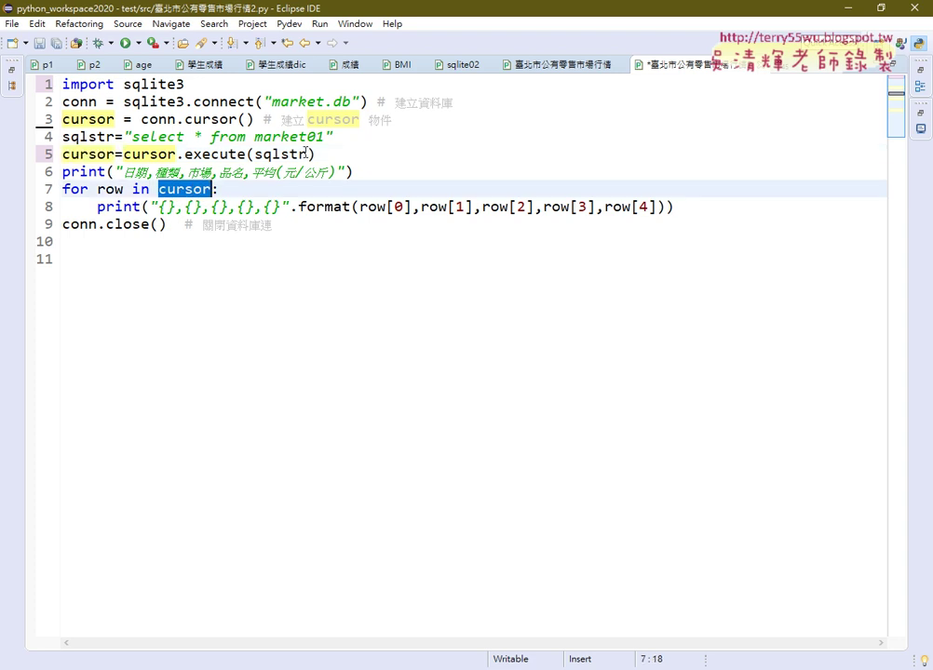
pyautogui.moveTo(324, 136); pyautogui.dragTo(131, 137)
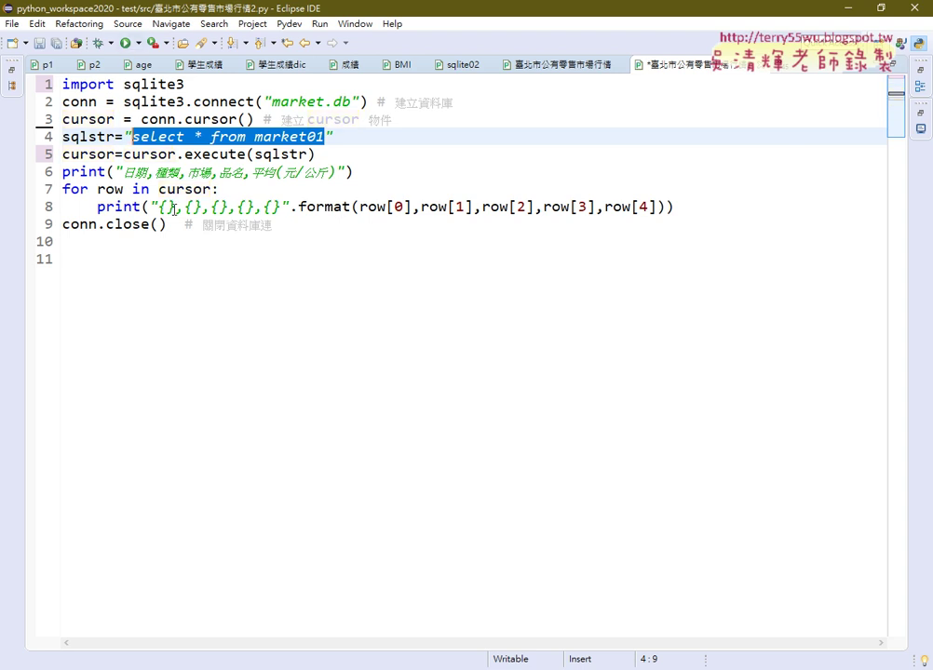
pyautogui.moveTo(150, 207); pyautogui.dragTo(290, 207)
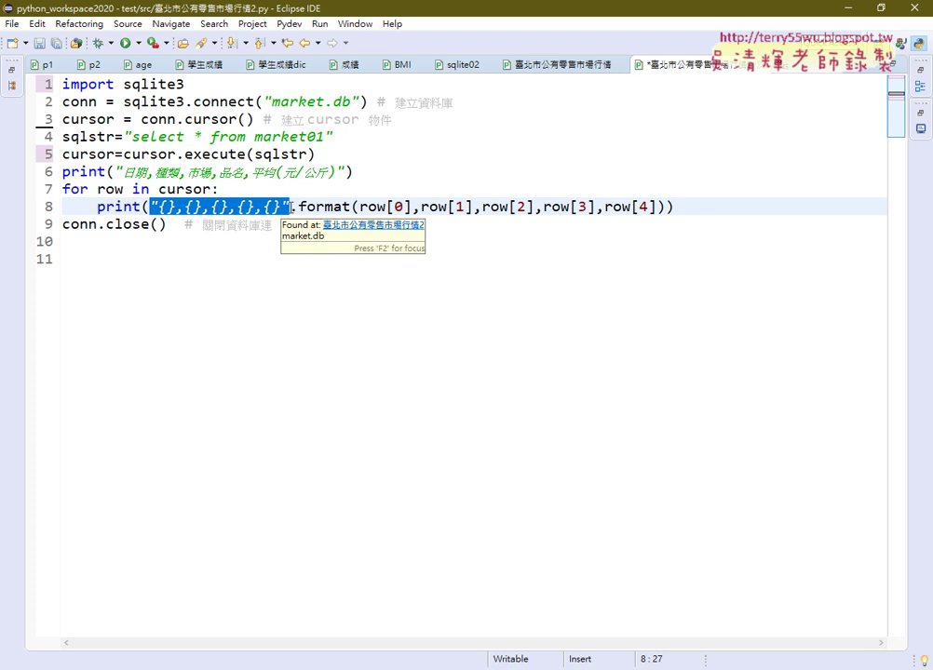
pyautogui.moveTo(298, 207); pyautogui.dragTo(665, 205)
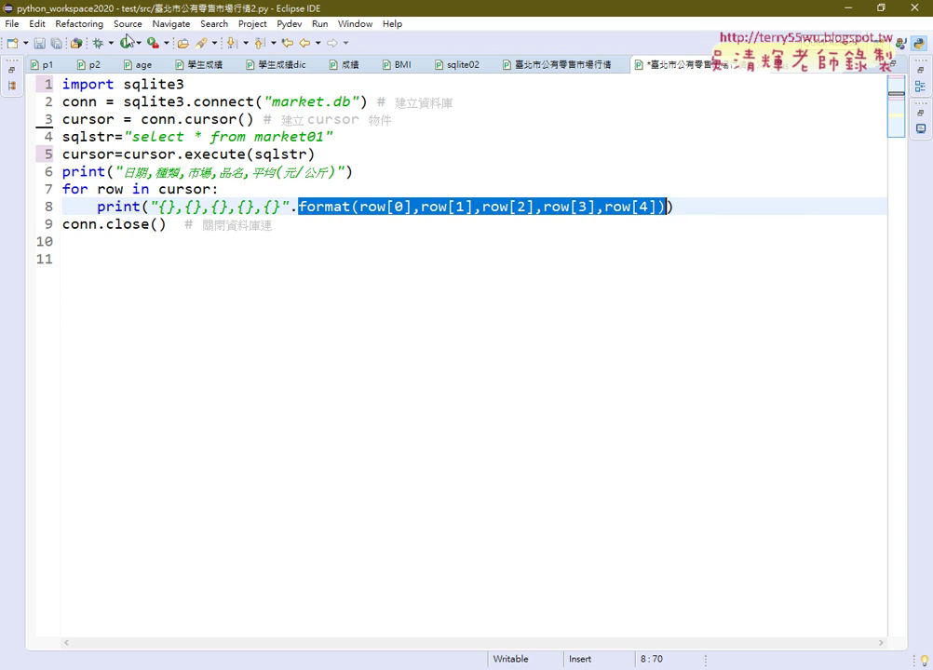
pyautogui.click(100, 42)
pyautogui.click(457, 402)
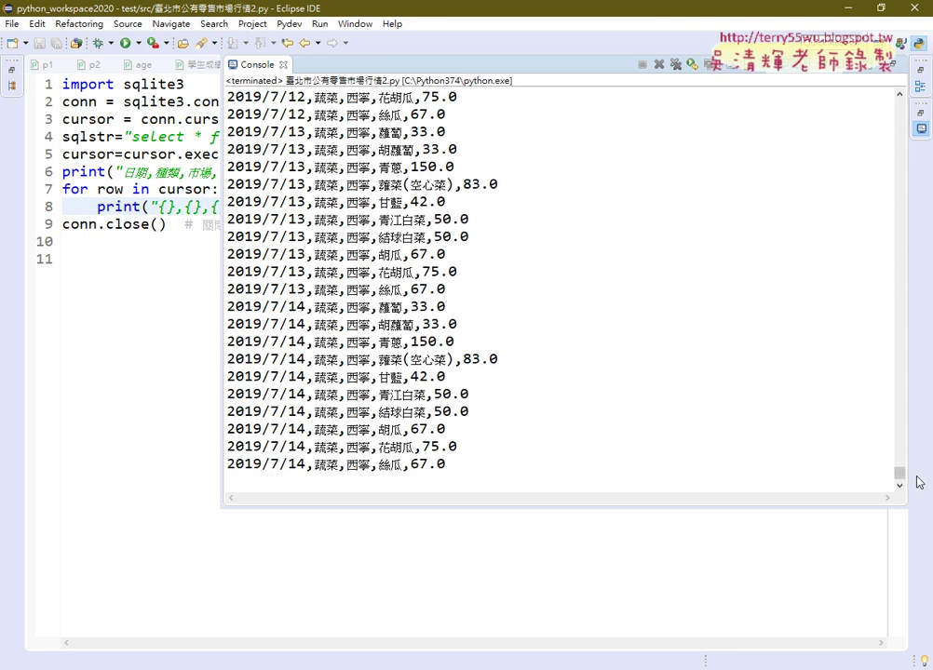
pyautogui.moveTo(900, 475); pyautogui.dragTo(917, 104)
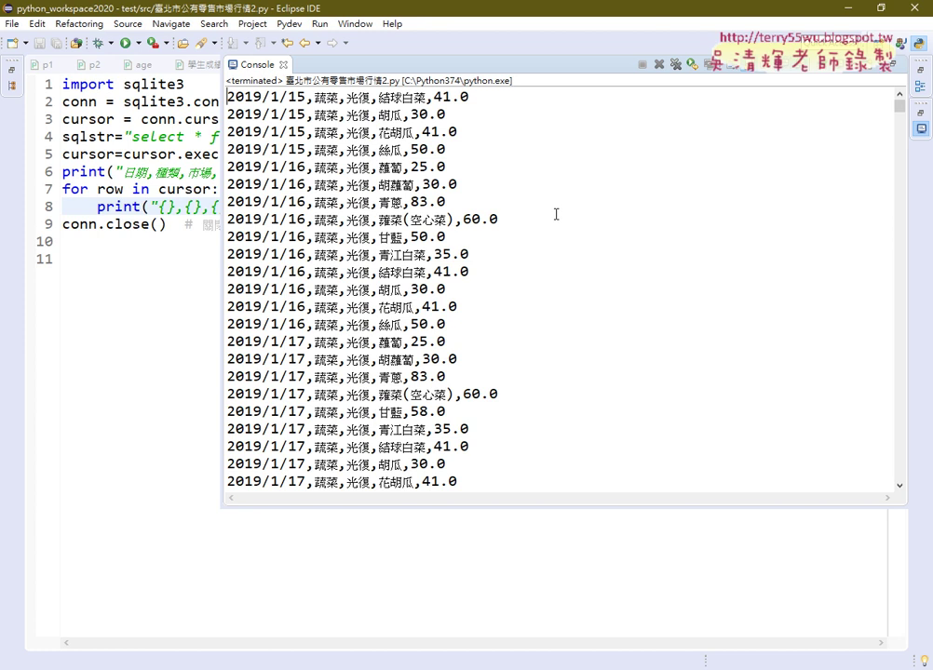
# Copy the query text select * from market01 out of the sqlstr assignment.
pyautogui.click(157, 155)
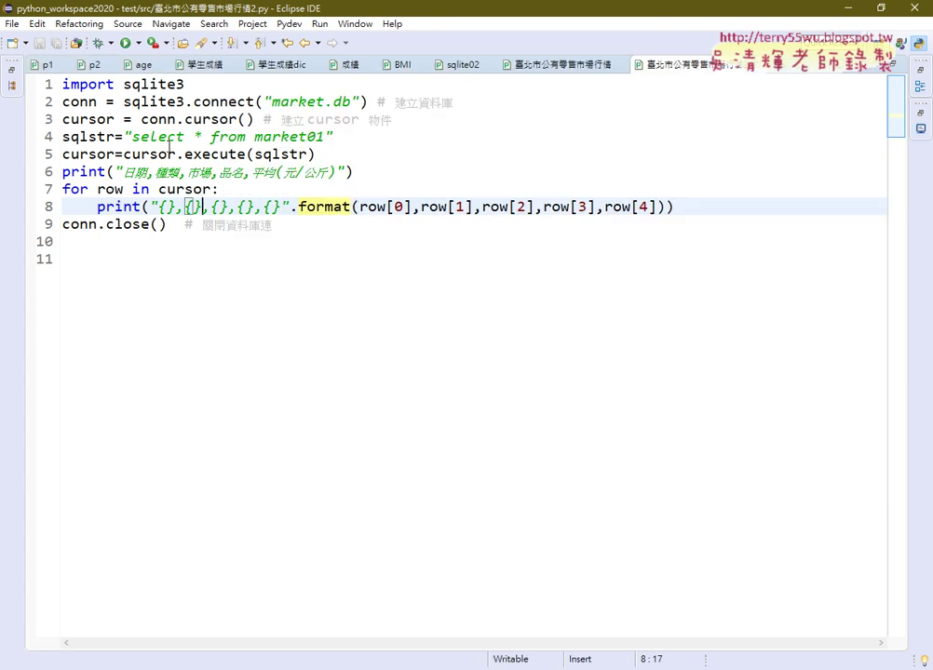
pyautogui.moveTo(133, 137); pyautogui.dragTo(324, 137)
pyautogui.hotkey('ctrl', 'c')
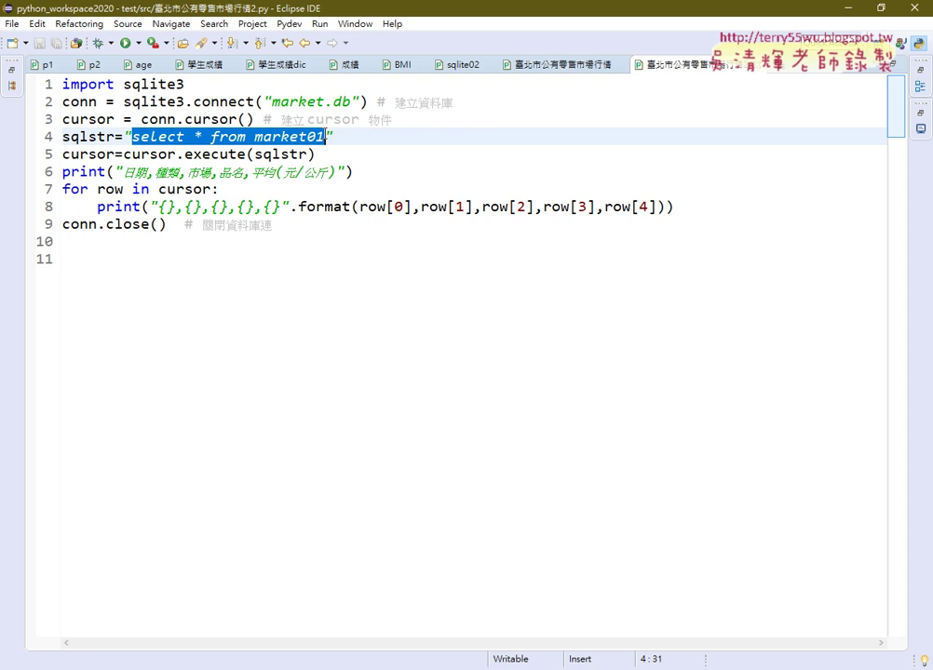
# Switch to SQLite Database Browser, execute the copied query select * from market01 on market.db, and review the returned records.
pyautogui.click(402, 662)
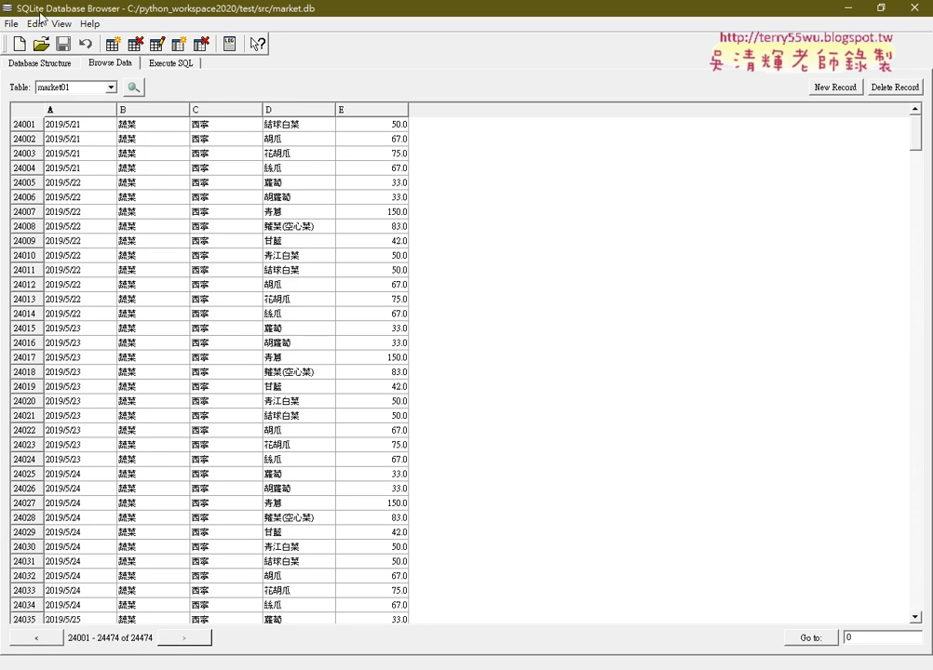
pyautogui.click(176, 67)
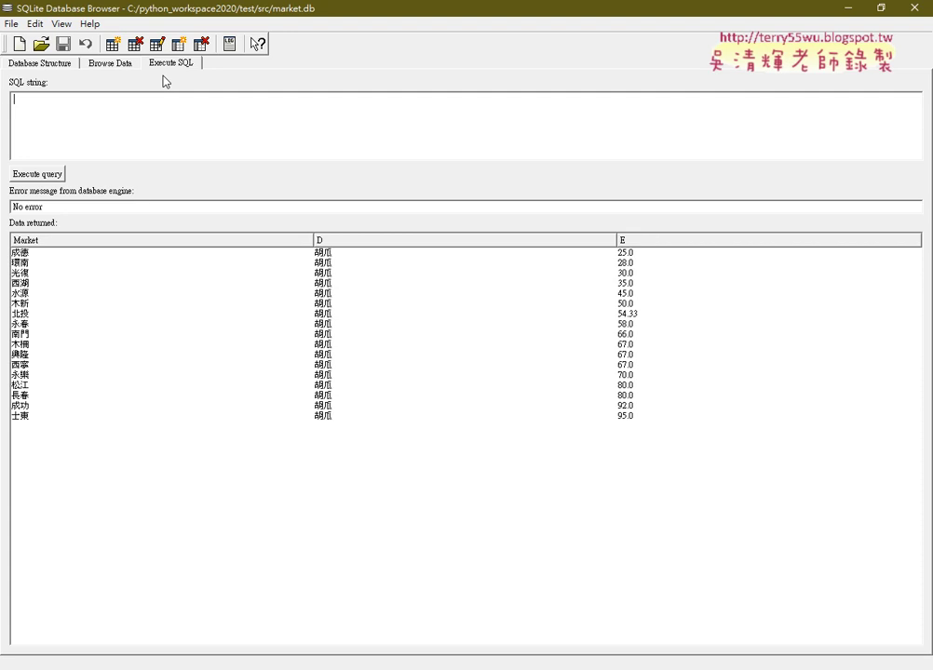
pyautogui.hotkey('ctrl', 'v')
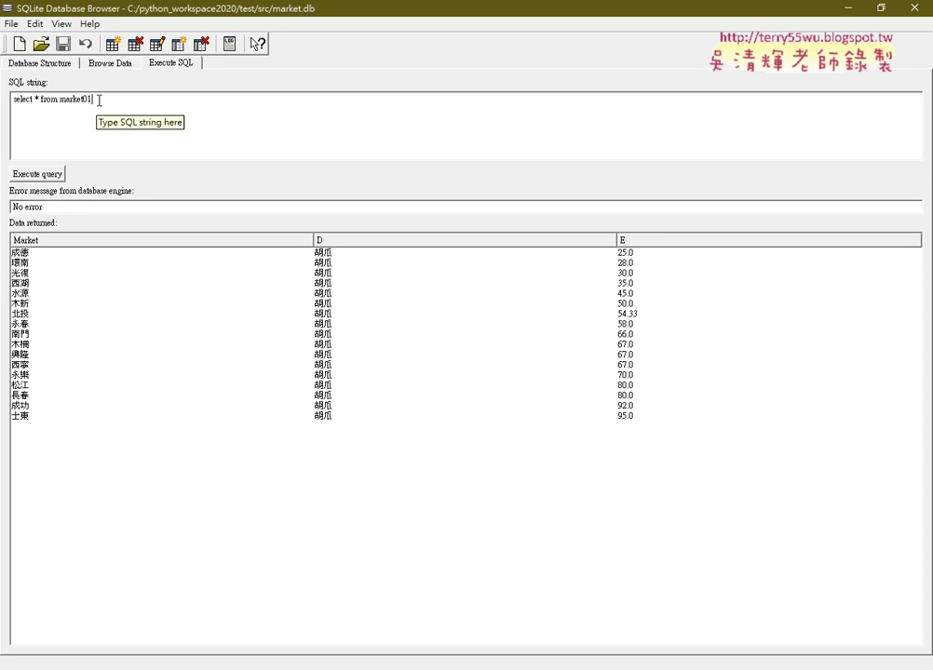
pyautogui.moveTo(92, 99); pyautogui.dragTo(13, 98)
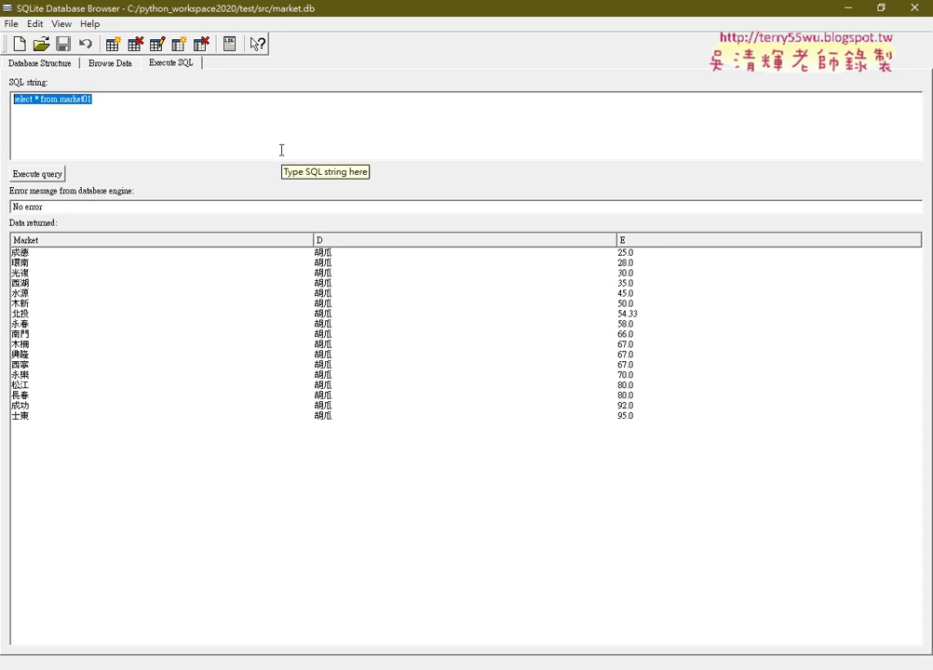
pyautogui.click(52, 175)
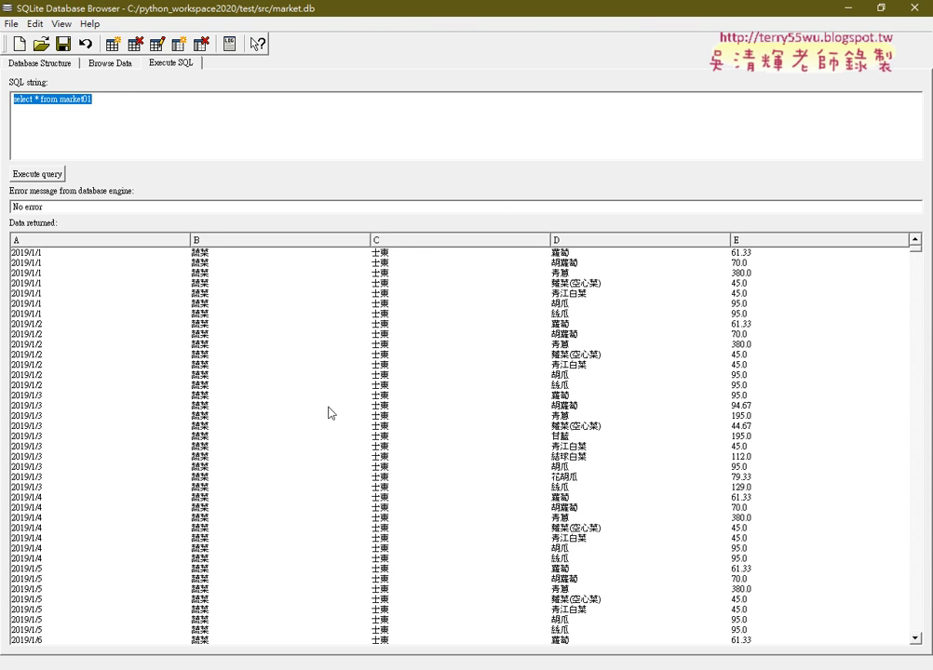
pyautogui.scroll(-18, 342, 410)
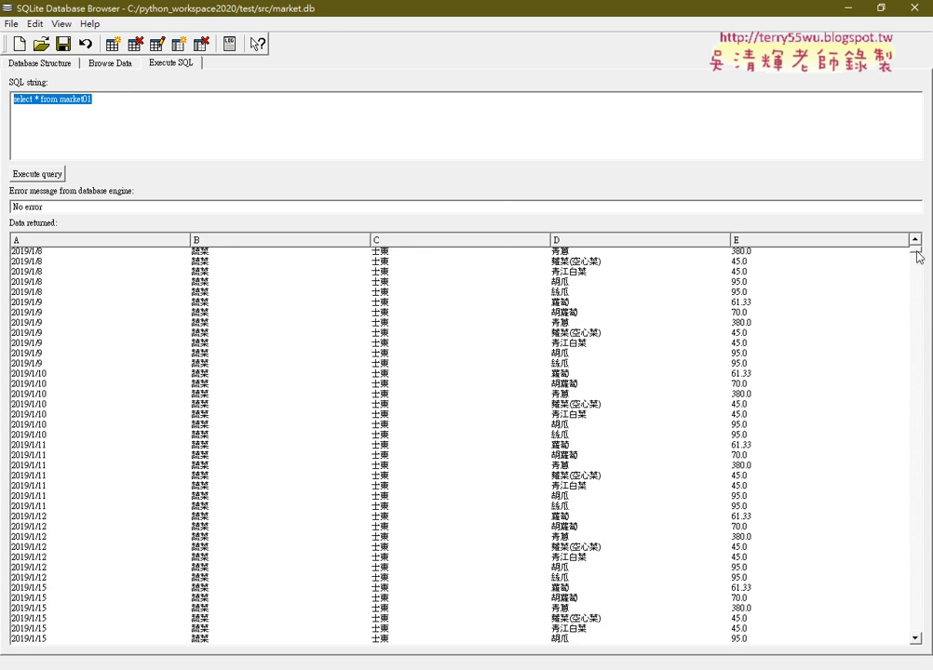
pyautogui.moveTo(915, 250); pyautogui.dragTo(899, 648)
pyautogui.moveTo(919, 407); pyautogui.dragTo(919, 247)
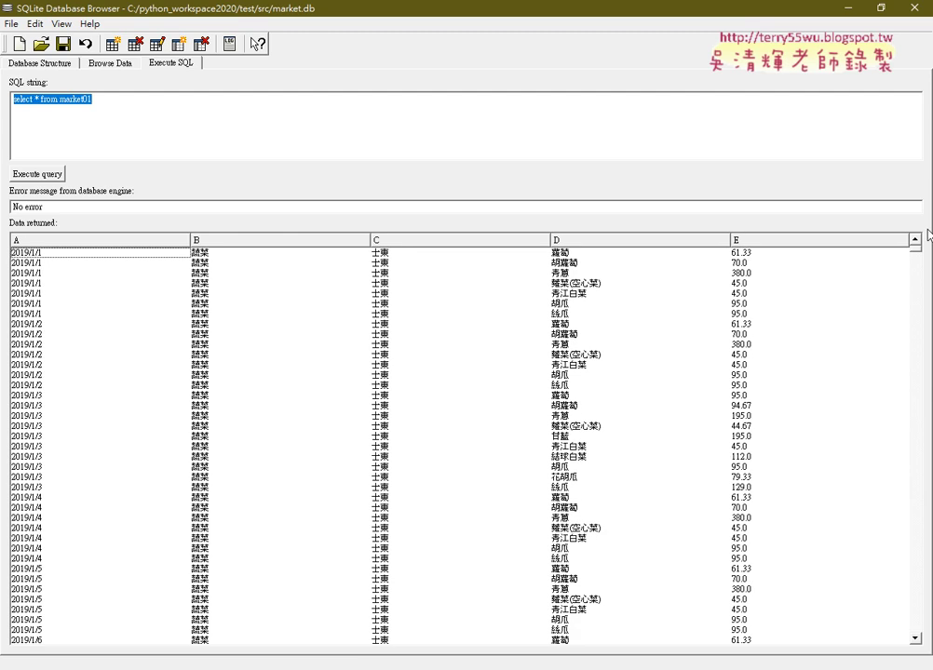
# Add the condition where D like '胡瓜' to the query, execute it, and look through the returned rows.
pyautogui.click(261, 96)
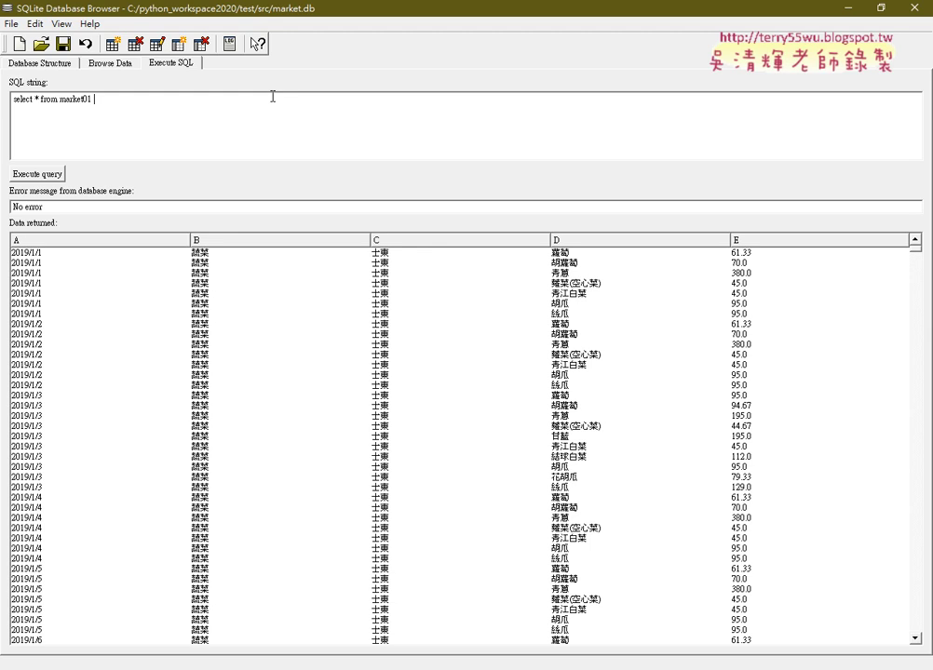
pyautogui.write('where')
pyautogui.write('D')
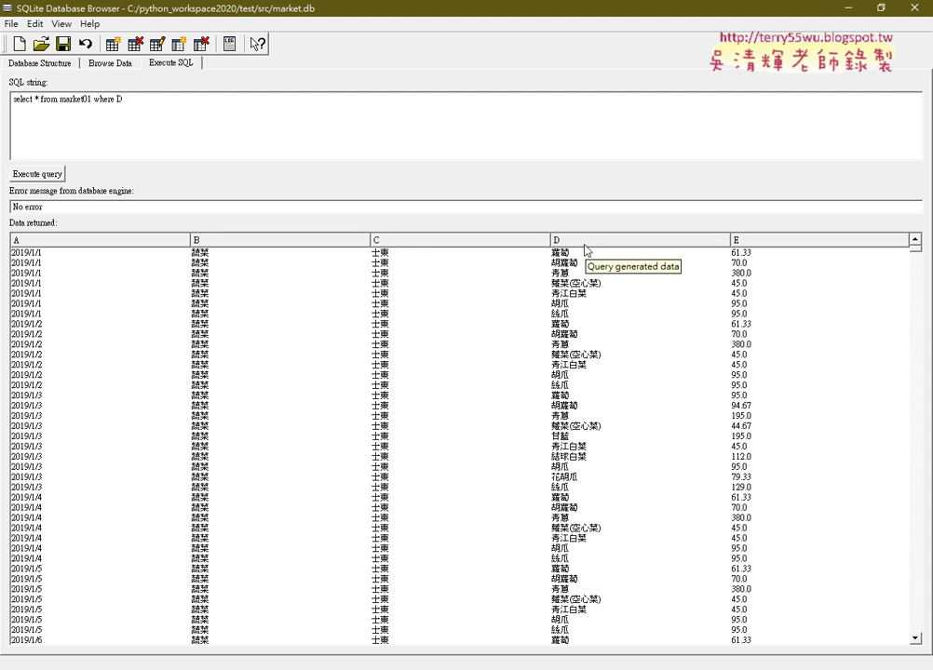
pyautogui.write(" like '")
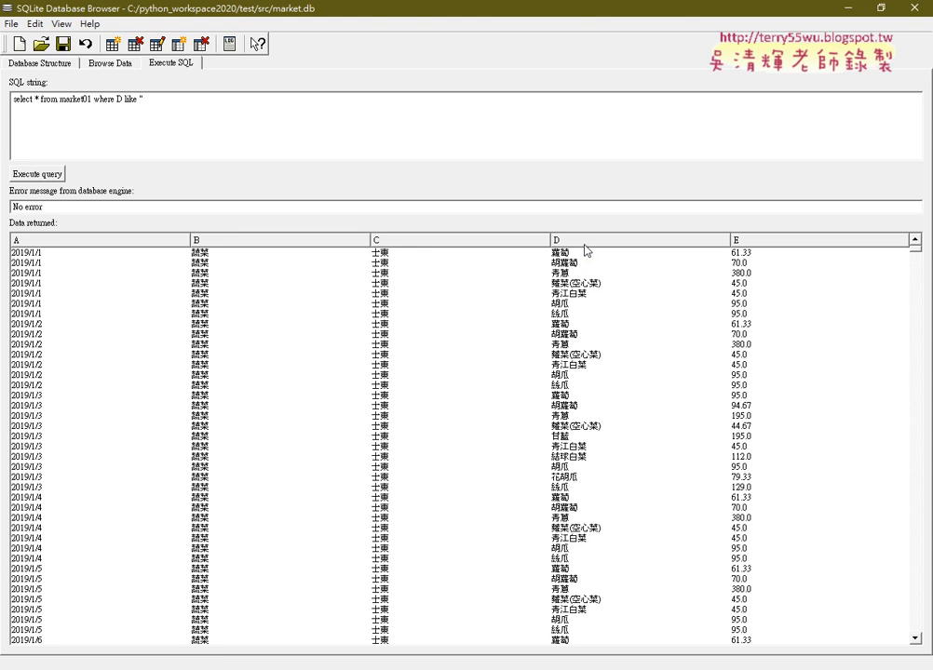
pyautogui.write("胡ㄍㄨㄚ'")
pyautogui.press('space')
pyautogui.click(25, 175)
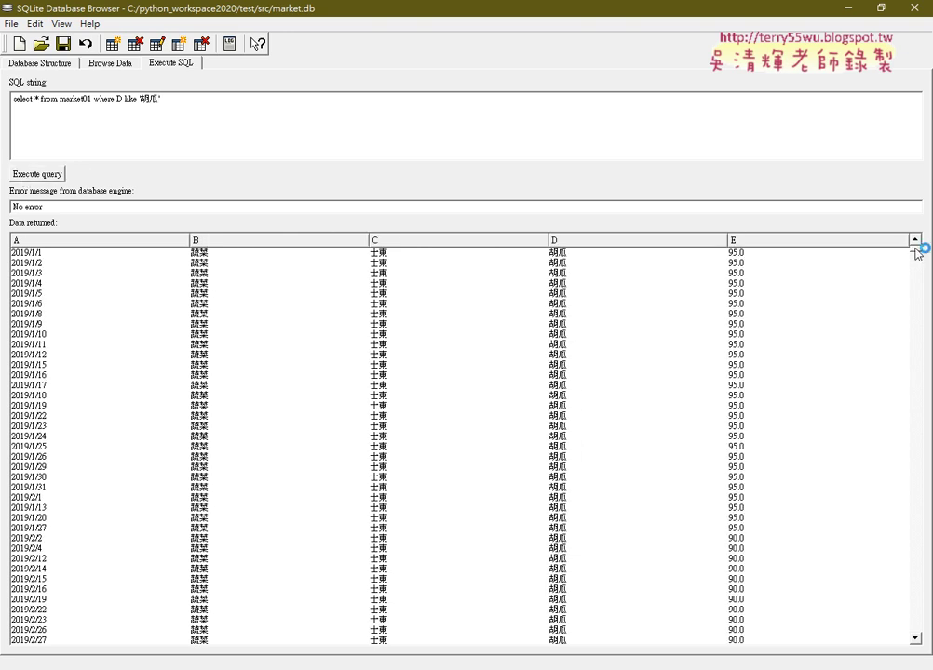
pyautogui.moveTo(918, 244)
pyautogui.mouseDown()
pyautogui.moveTo(918, 642)
pyautogui.moveTo(907, 227)
pyautogui.mouseUp()
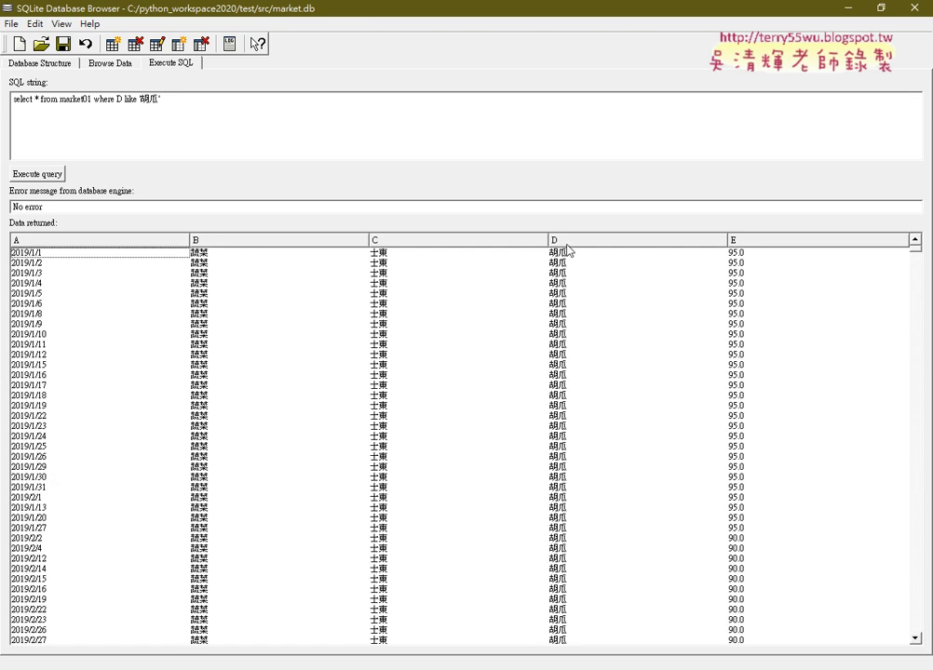
pyautogui.scroll(-18, 486, 308)
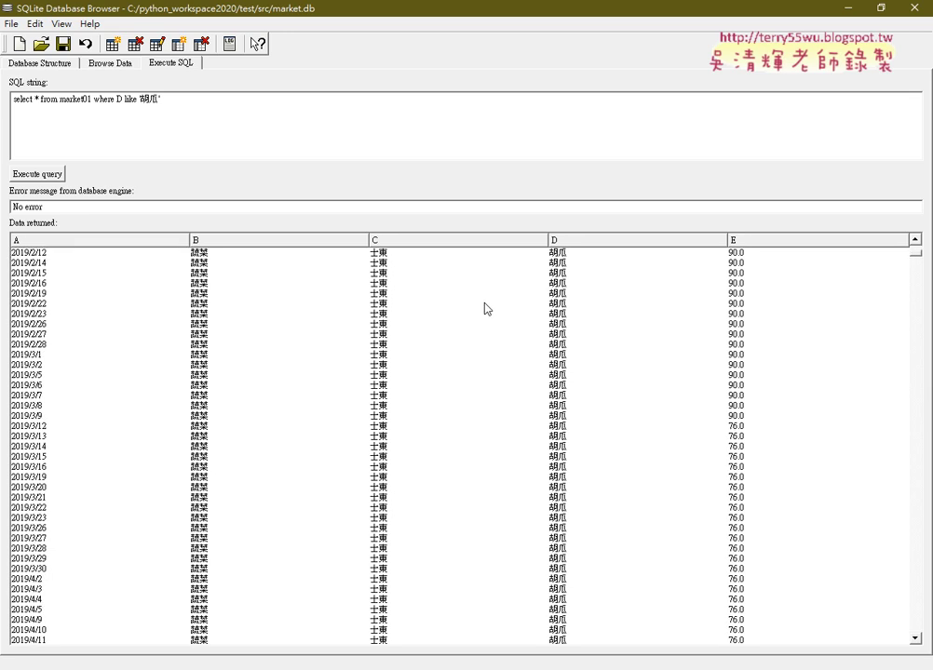
pyautogui.scroll(-20, 485, 308)
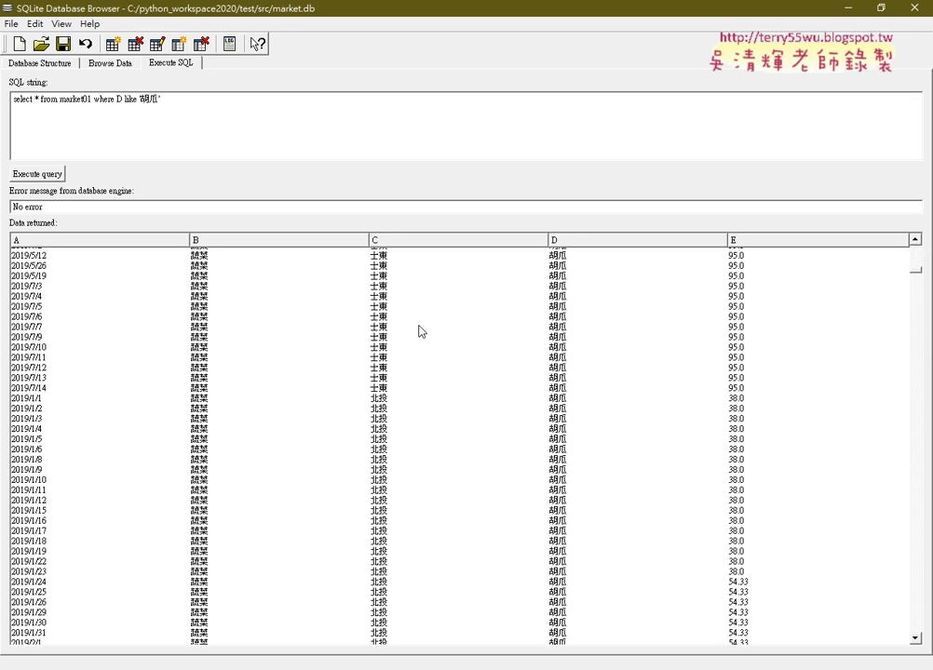
pyautogui.moveTo(915, 272); pyautogui.dragTo(918, 376)
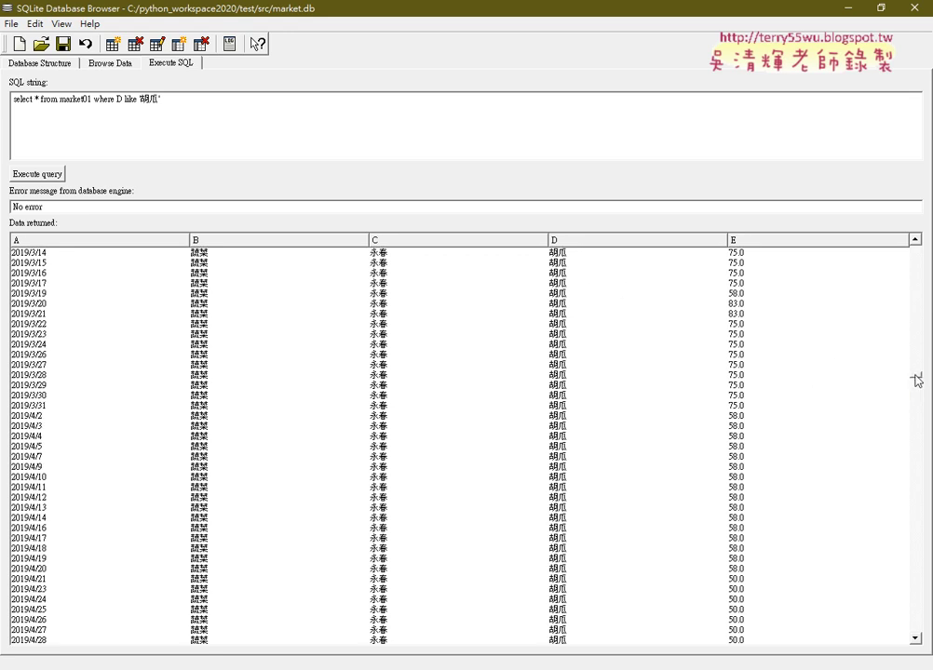
pyautogui.moveTo(917, 380); pyautogui.dragTo(916, 240)
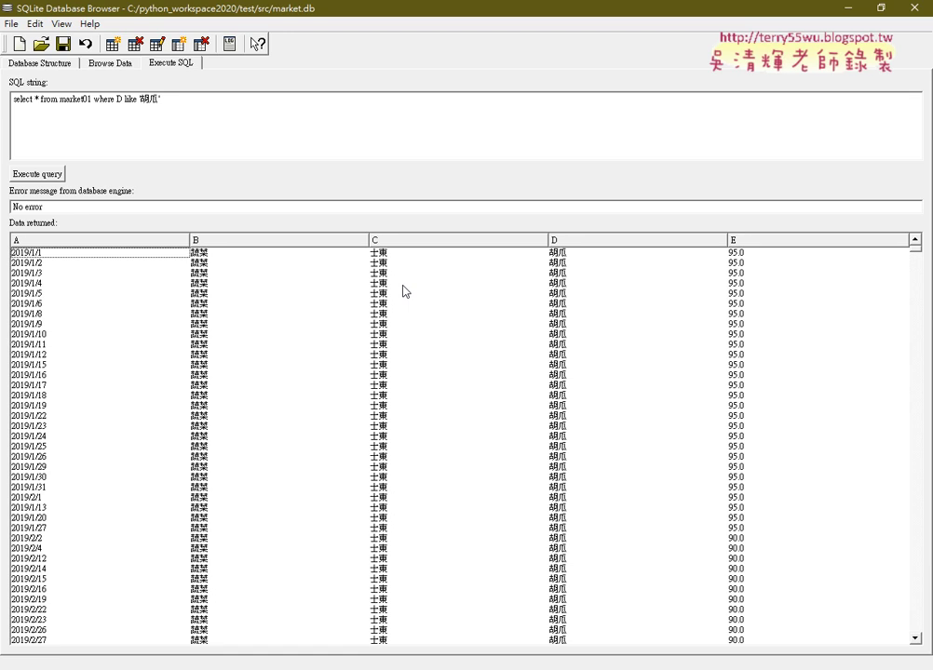
# Append GROUP BY C to the 胡瓜 query and execute it to get one row per market.
pyautogui.click(188, 93)
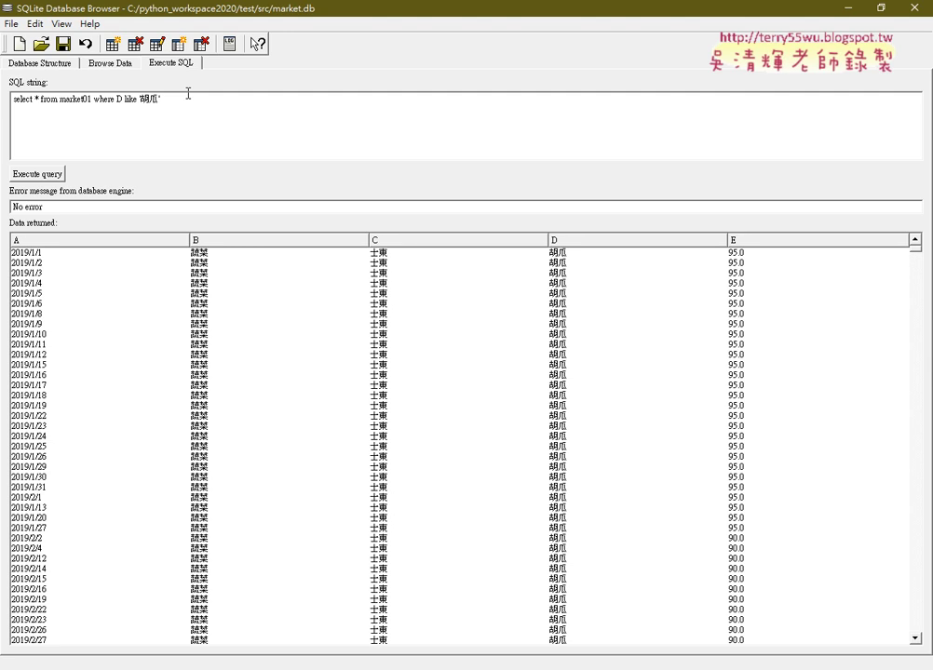
pyautogui.write('GROUP BY')
pyautogui.write('C')
pyautogui.click(34, 181)
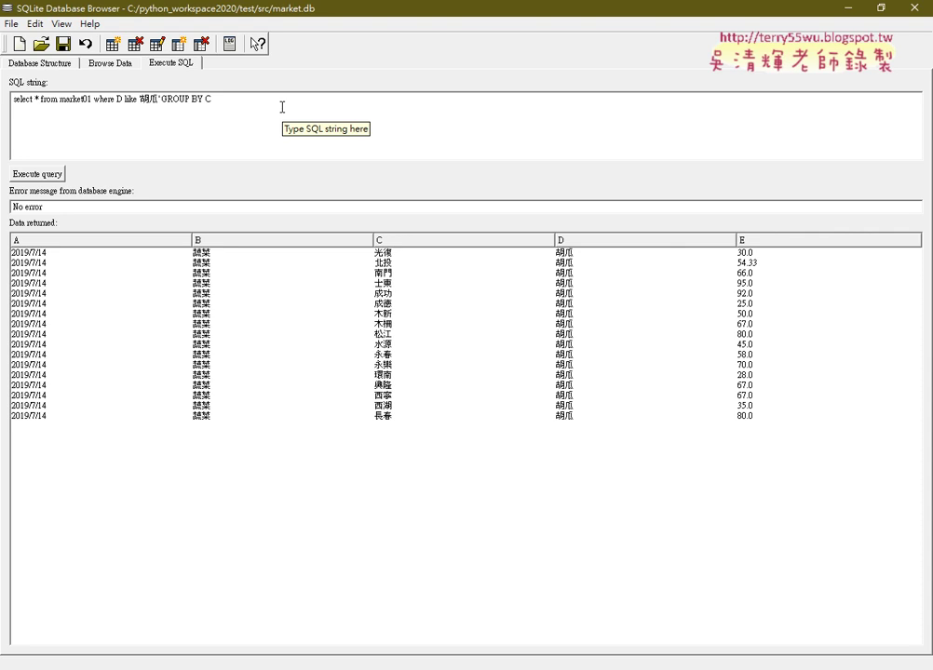
# Append ORDER BY E to the query, execute it, and check the cheapest and most expensive market rows.
pyautogui.write('ORDER BY')
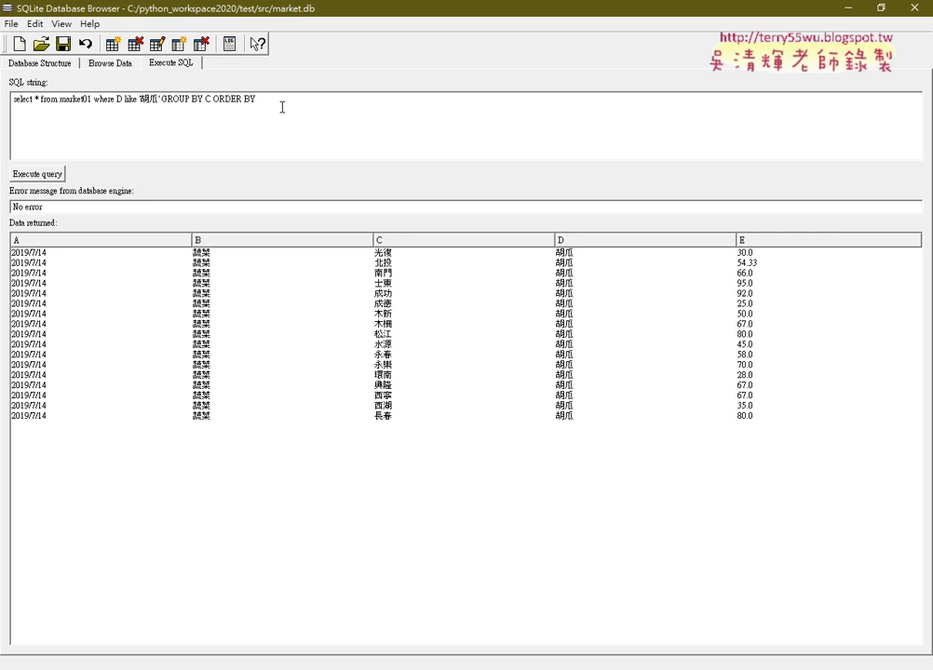
pyautogui.write(' E')
pyautogui.click(56, 177)
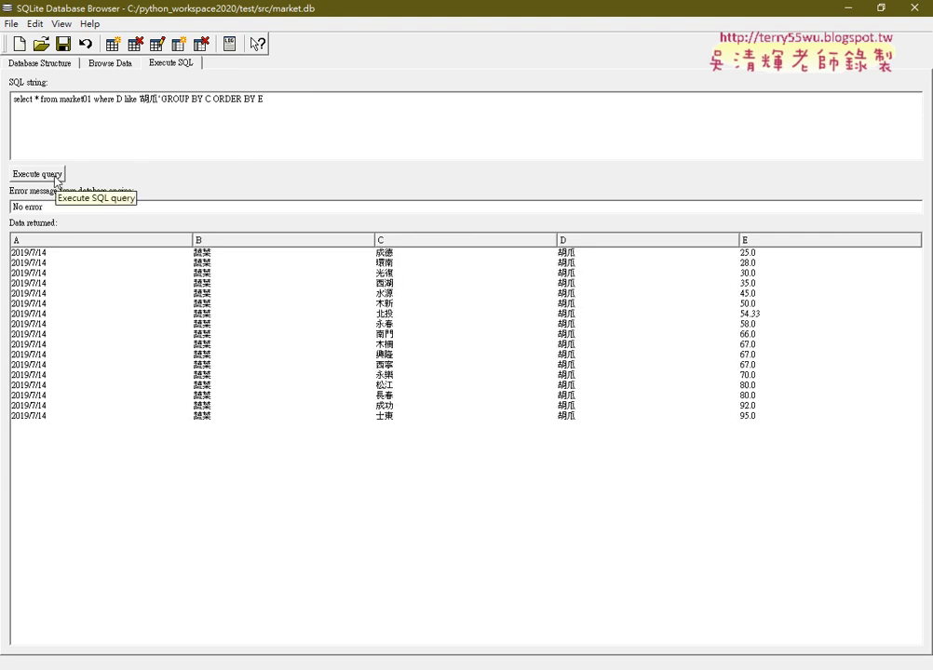
pyautogui.click(752, 257)
pyautogui.click(748, 417)
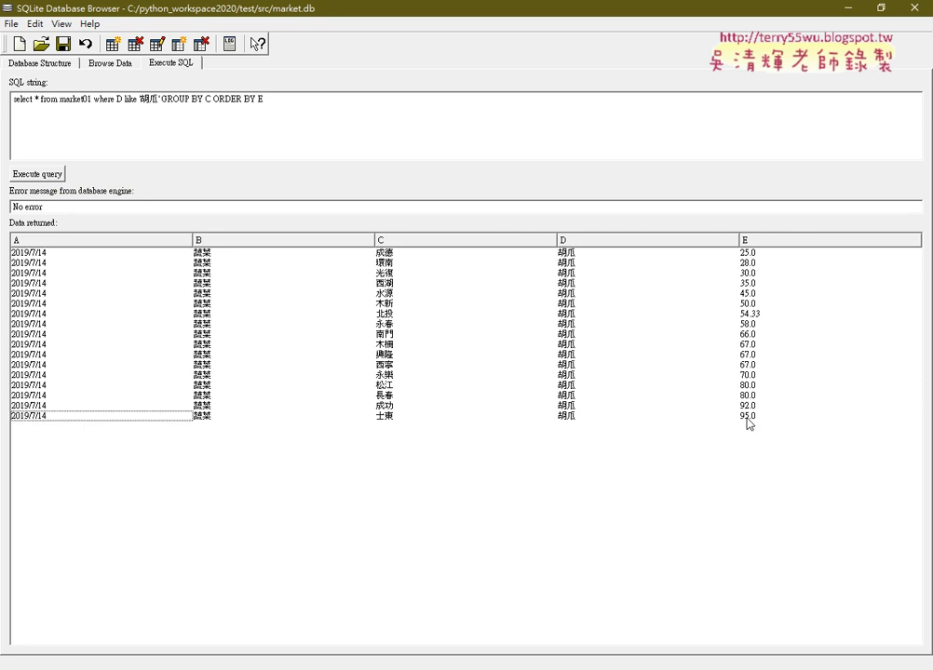
pyautogui.click(385, 253)
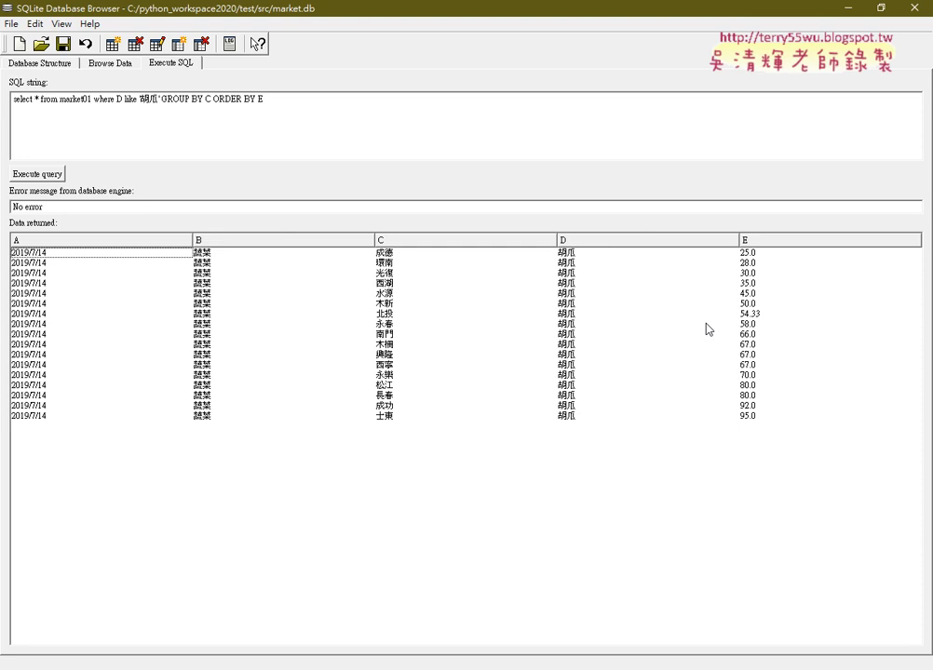
# Replace the * in the select clause with the columns C,D,E and execute the query.
pyautogui.click(35, 98)
pyautogui.doubleClick(35, 98)
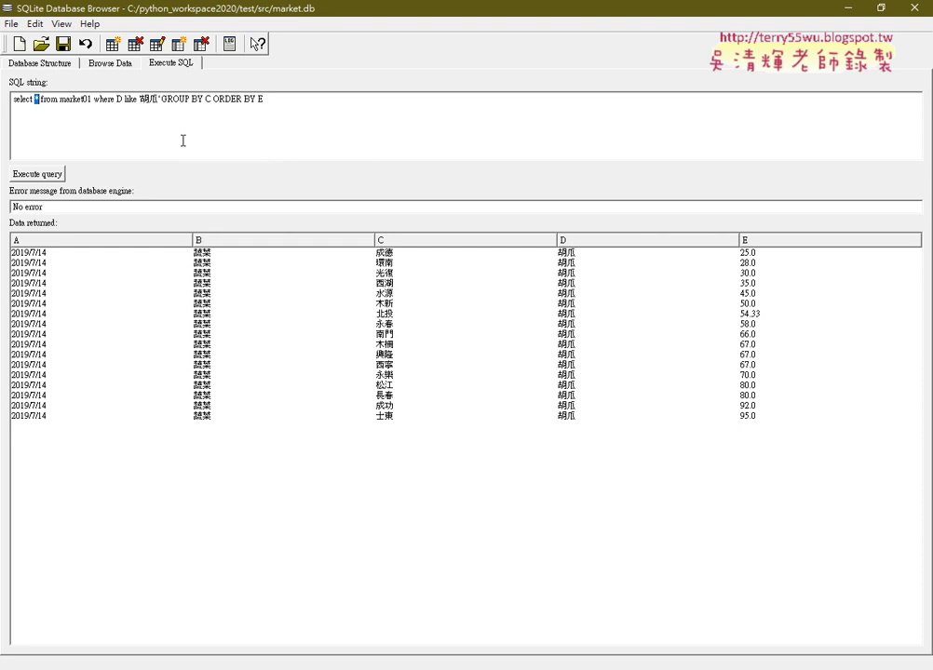
pyautogui.write('C')
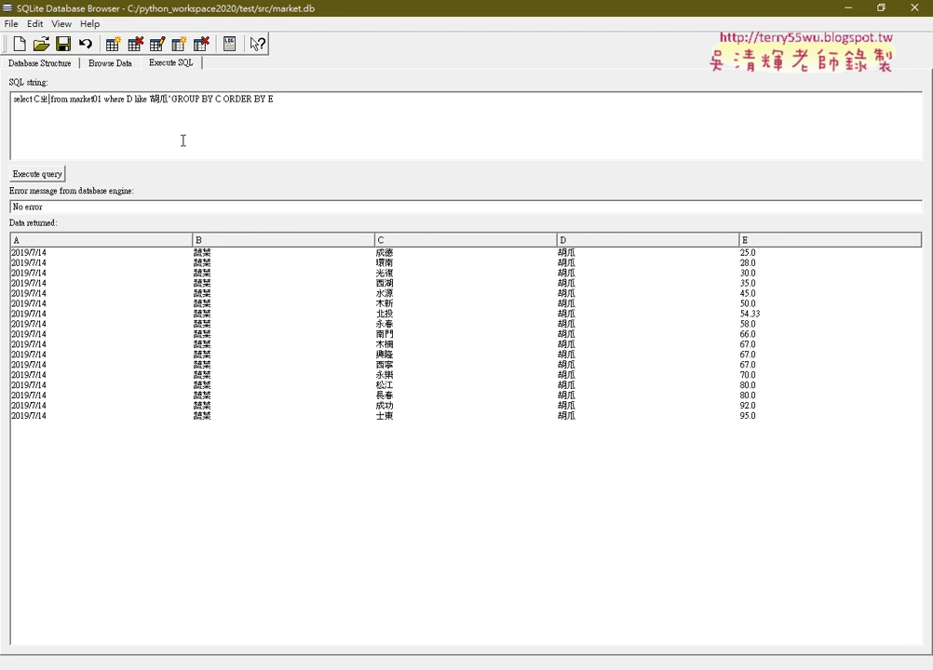
pyautogui.write('D')
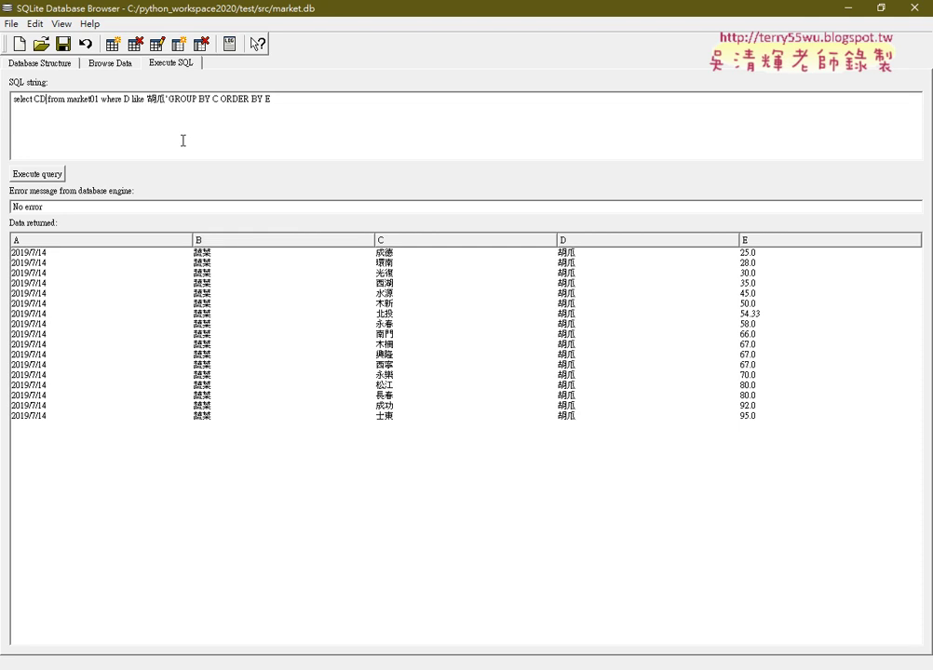
pyautogui.press('Left')
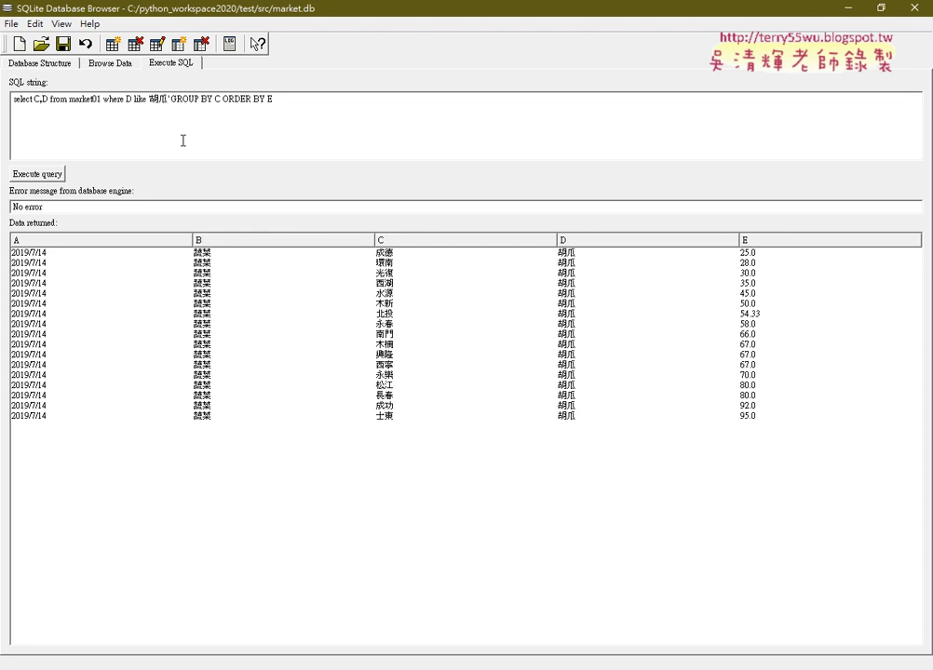
pyautogui.write(',')
pyautogui.press('Right')
pyautogui.write(',')
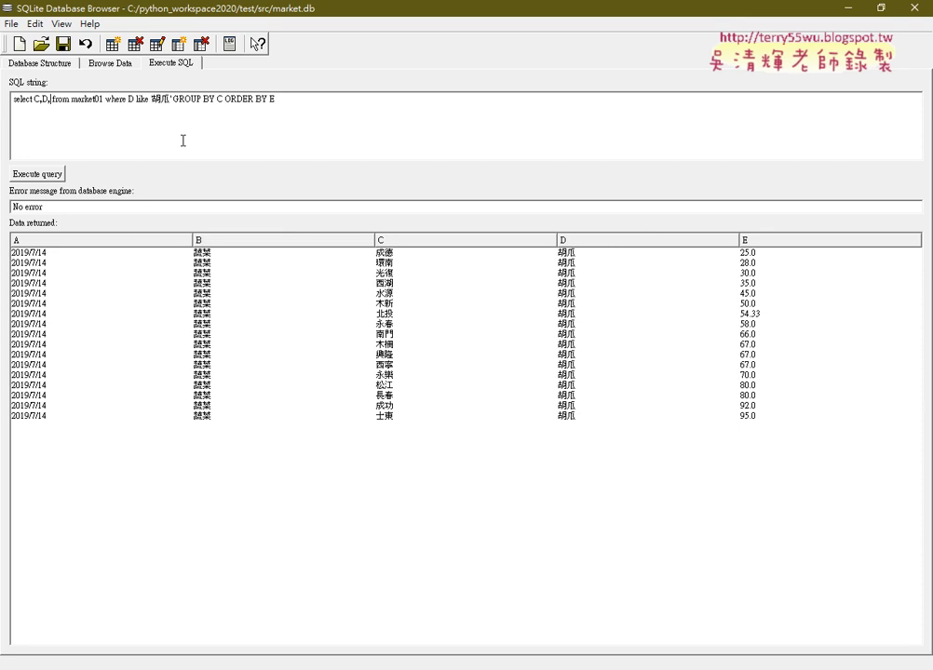
pyautogui.write('E')
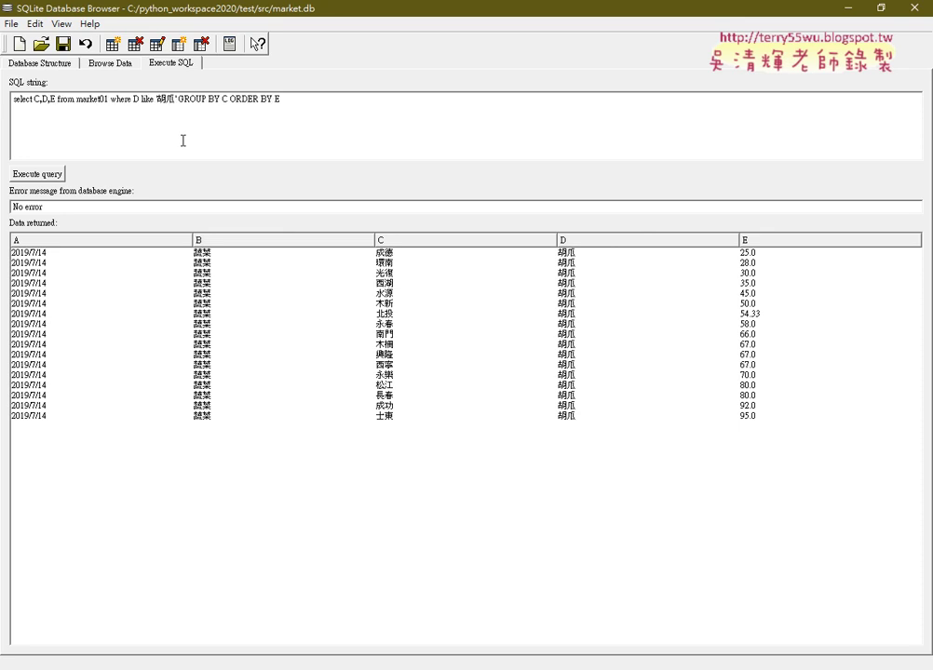
pyautogui.click(50, 175)
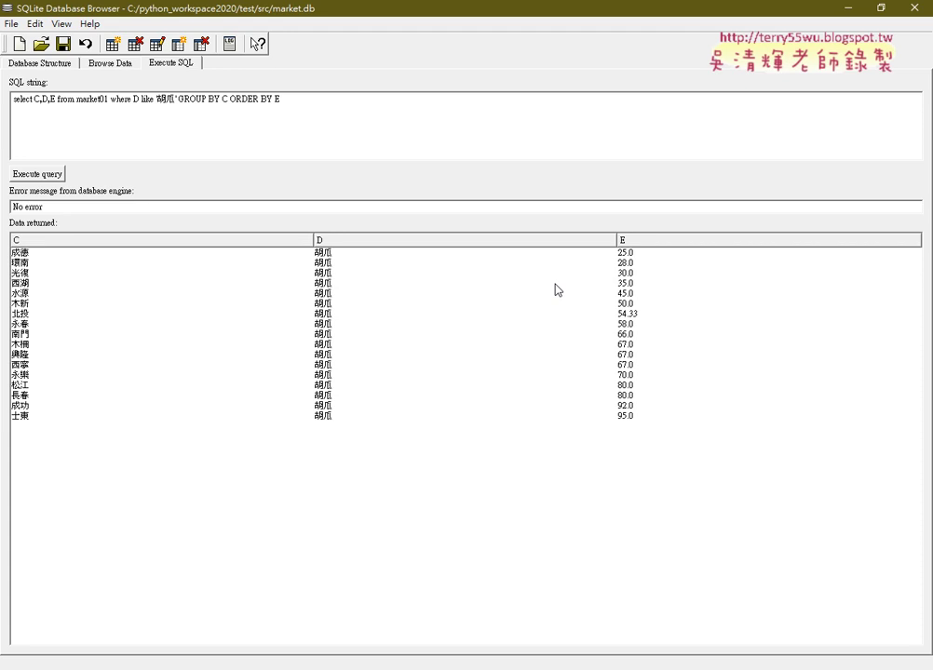
# Give column C the alias Market in the select clause using as, and execute the query.
pyautogui.click(35, 99)
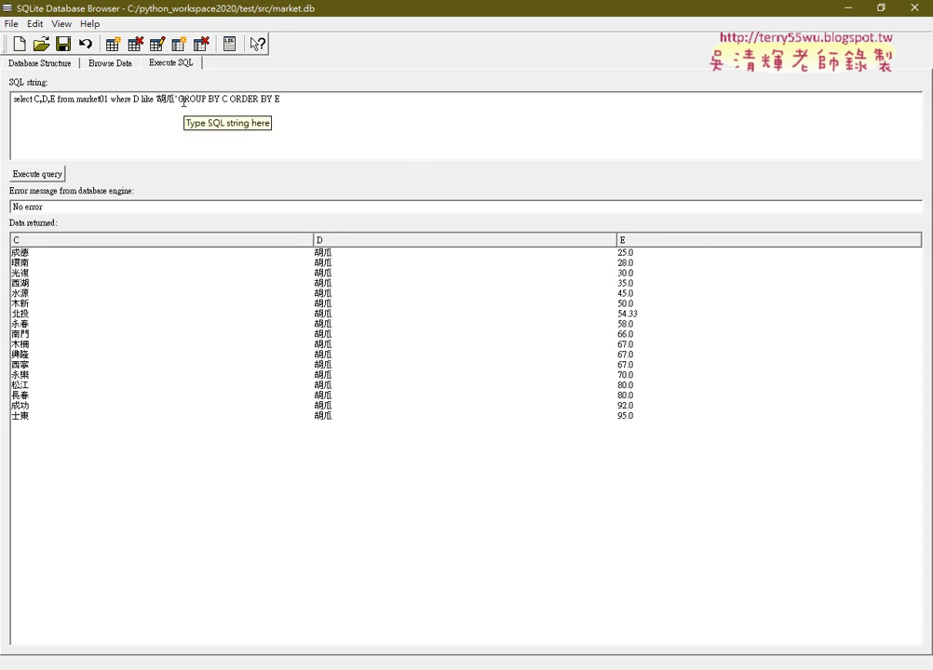
pyautogui.press('Right')
pyautogui.write('as')
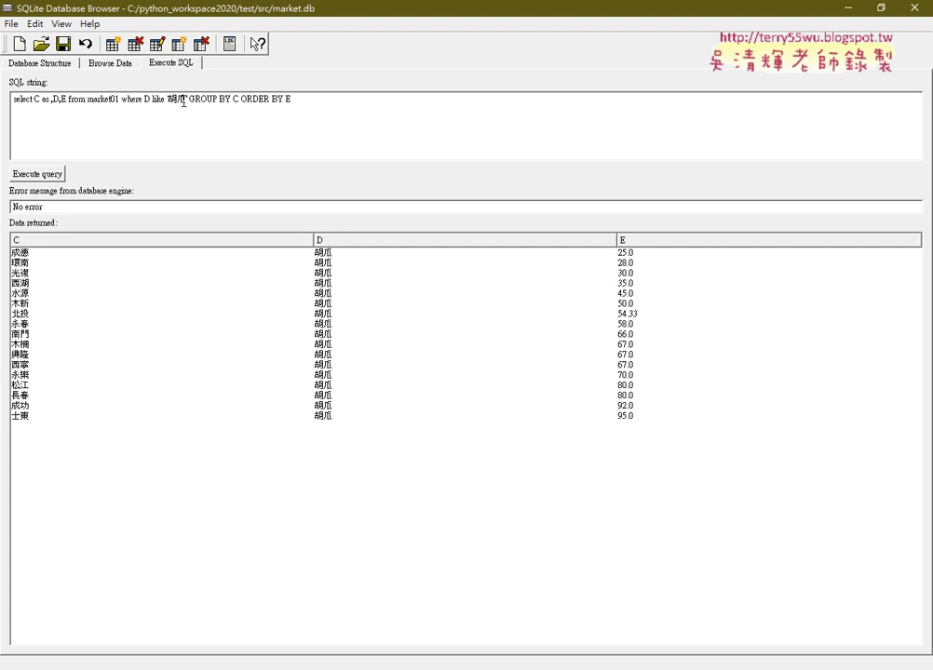
pyautogui.write('M')
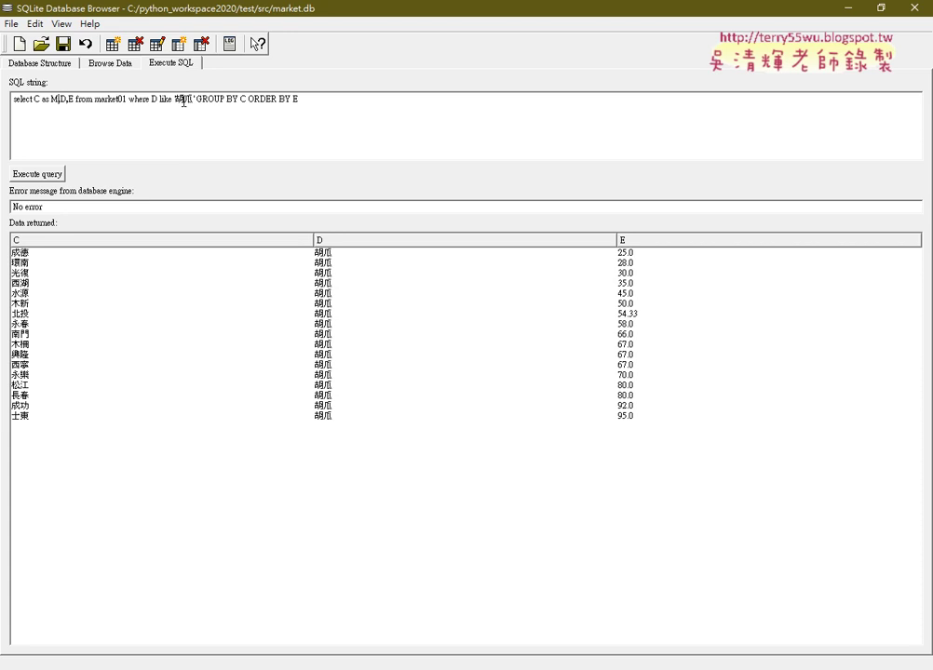
pyautogui.write('ark')
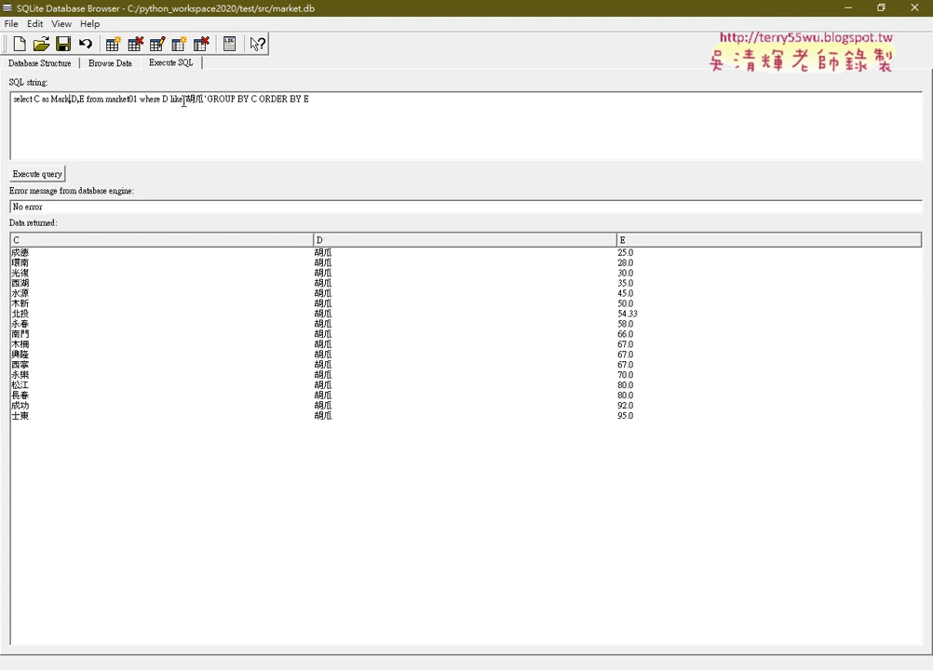
pyautogui.write('et')
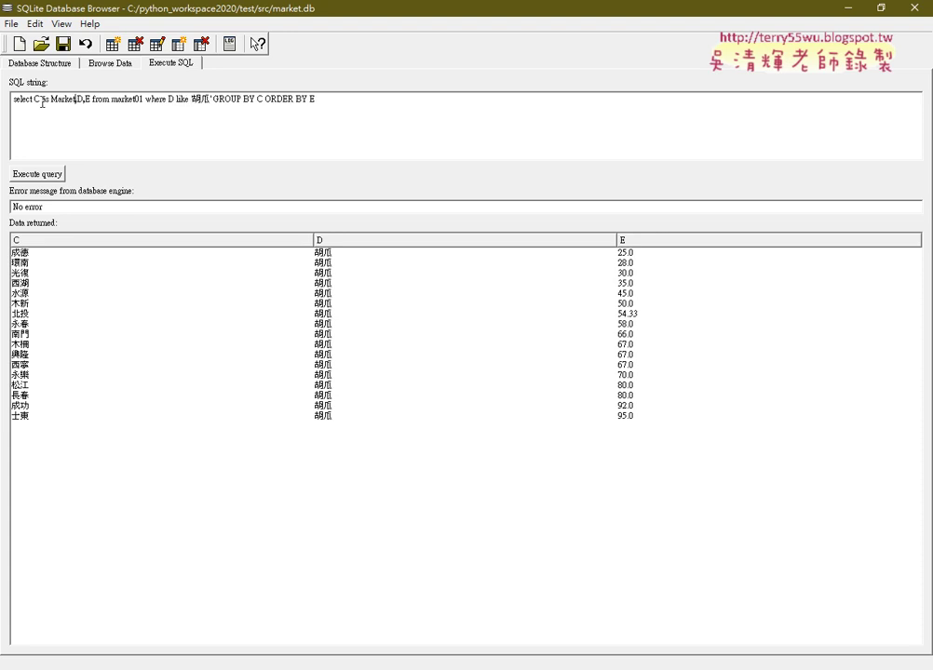
pyautogui.moveTo(41, 100); pyautogui.dragTo(74, 101)
pyautogui.click(57, 175)
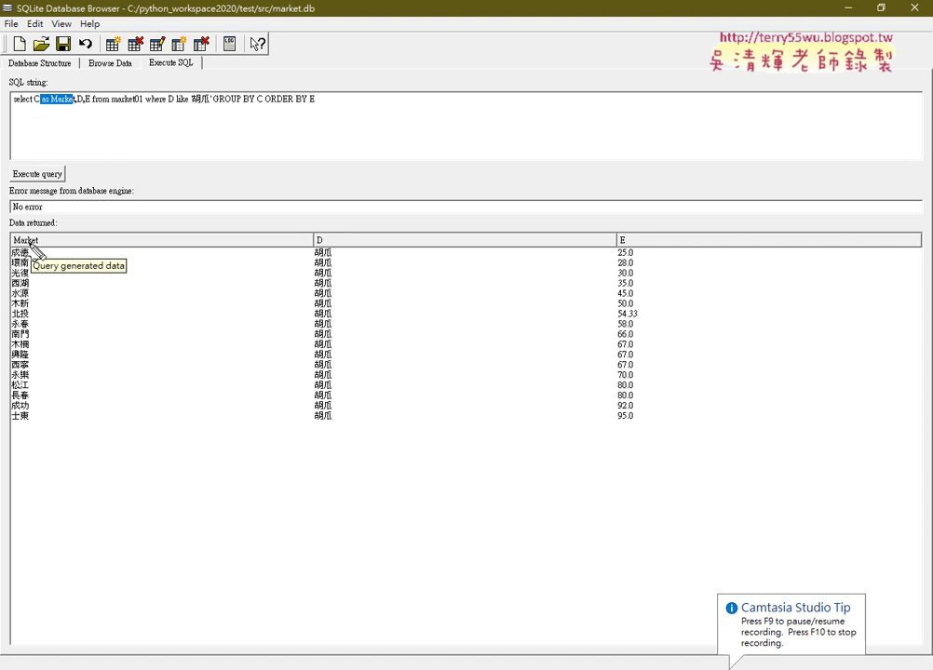
pyautogui.moveTo(58, 229)
pyautogui.mouseDown()
pyautogui.moveTo(5, 244)
pyautogui.moveTo(62, 243)
pyautogui.moveTo(61, 231)
pyautogui.mouseUp()
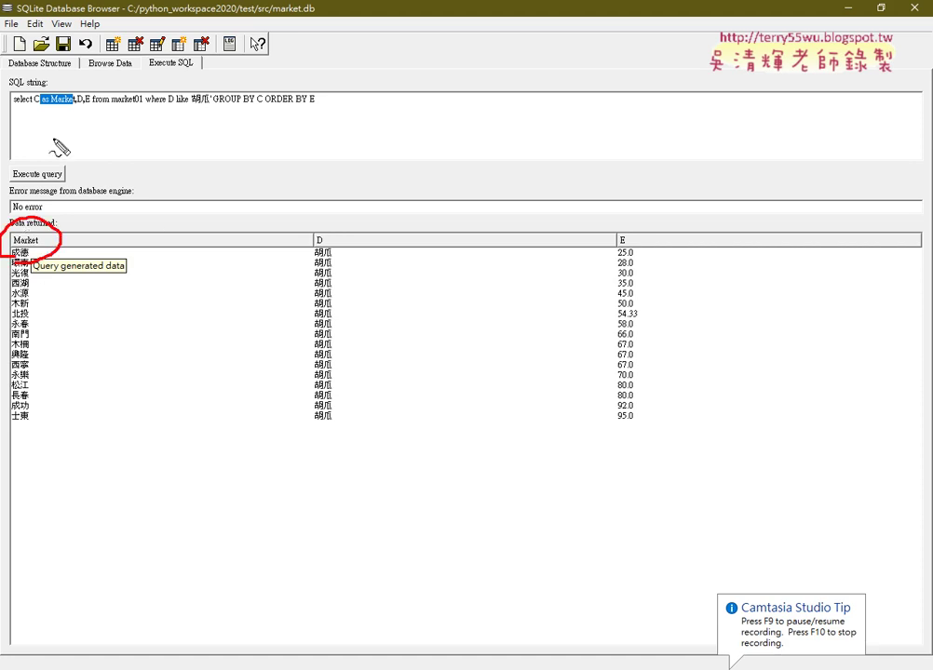
pyautogui.moveTo(18, 115)
pyautogui.mouseDown()
pyautogui.moveTo(326, 116)
pyautogui.moveTo(208, 74)
pyautogui.moveTo(49, 82)
pyautogui.moveTo(32, 111)
pyautogui.mouseUp()
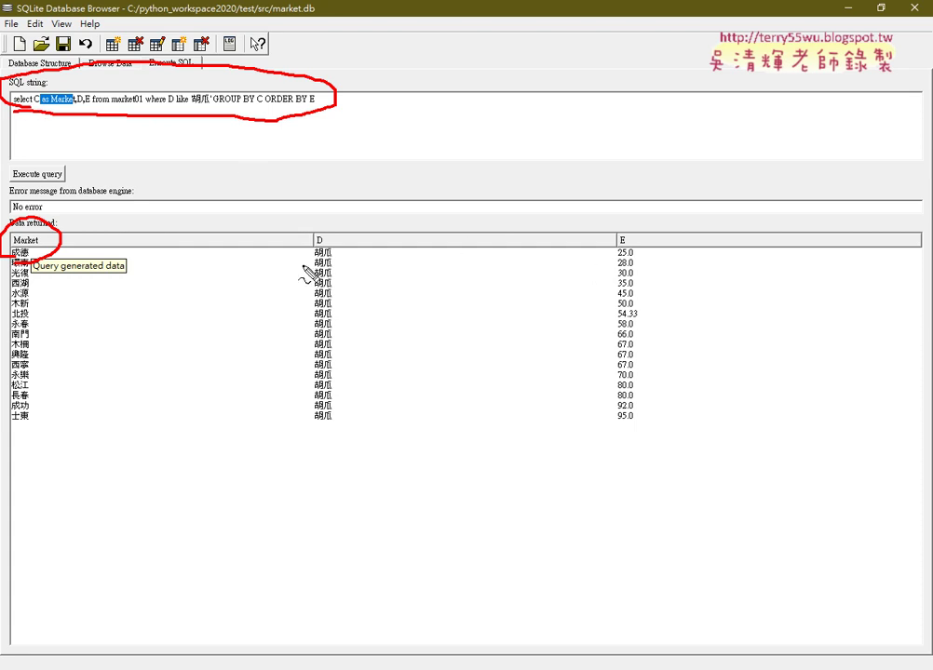
pyautogui.moveTo(311, 258); pyautogui.dragTo(331, 251)
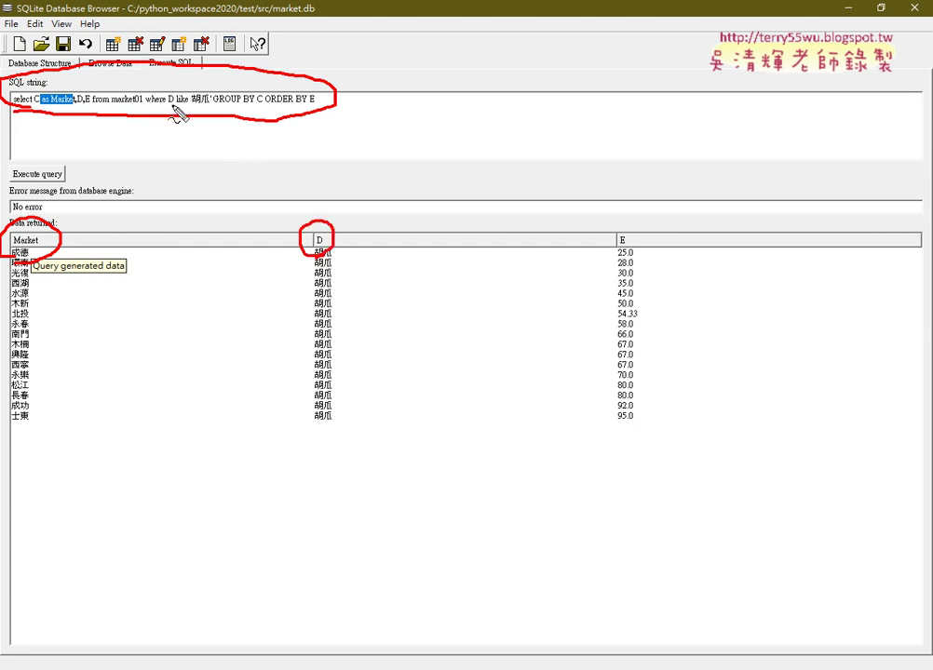
pyautogui.moveTo(165, 105); pyautogui.dragTo(173, 106)
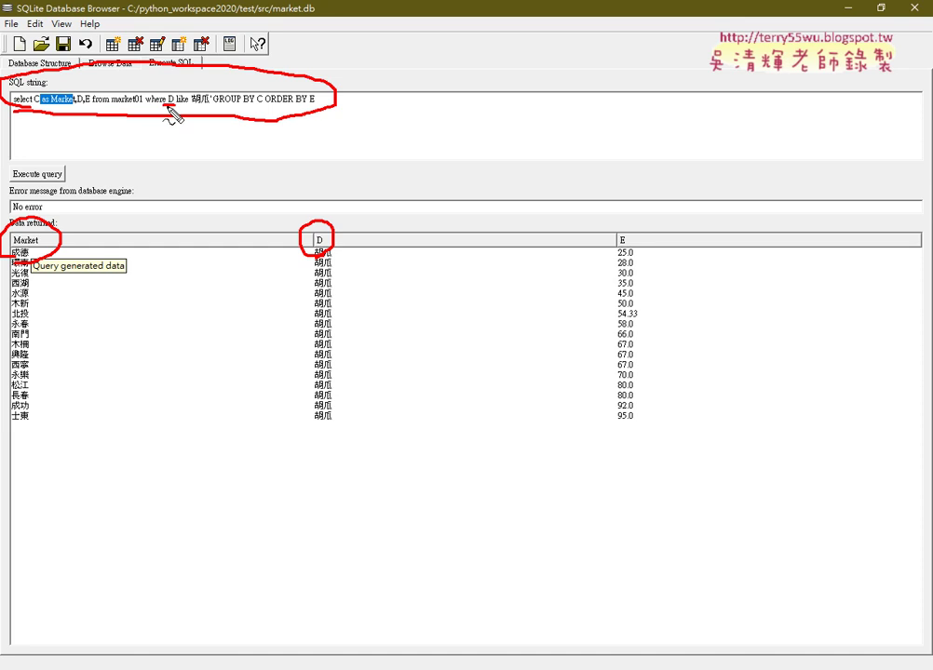